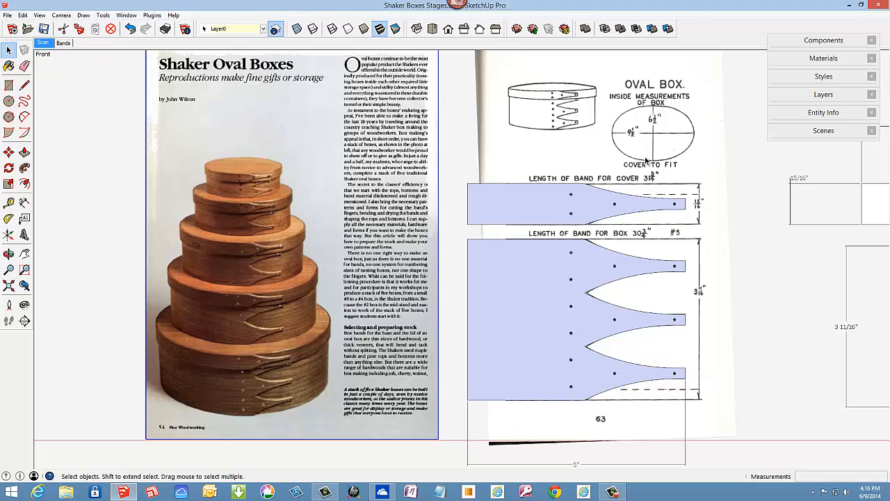
Compare the traced bands with the scanned page using X-ray display, restore opaque faces, and select the box band.
left_click(711, 153)
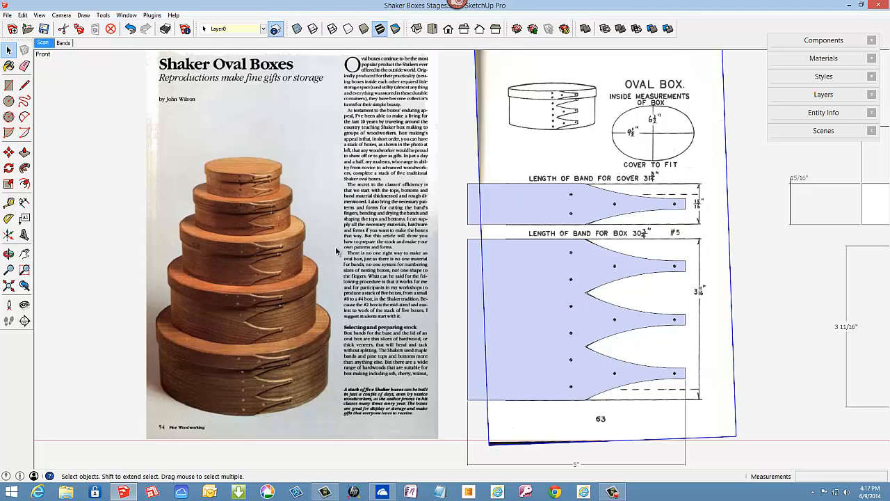
scroll(327, 249, "down", 1)
scroll(645, 236, "up", 1)
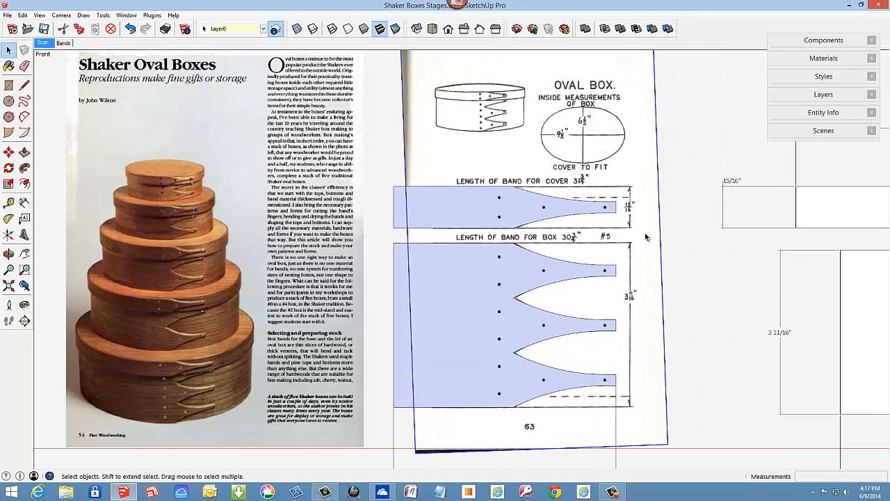
scroll(645, 237, "up", 1)
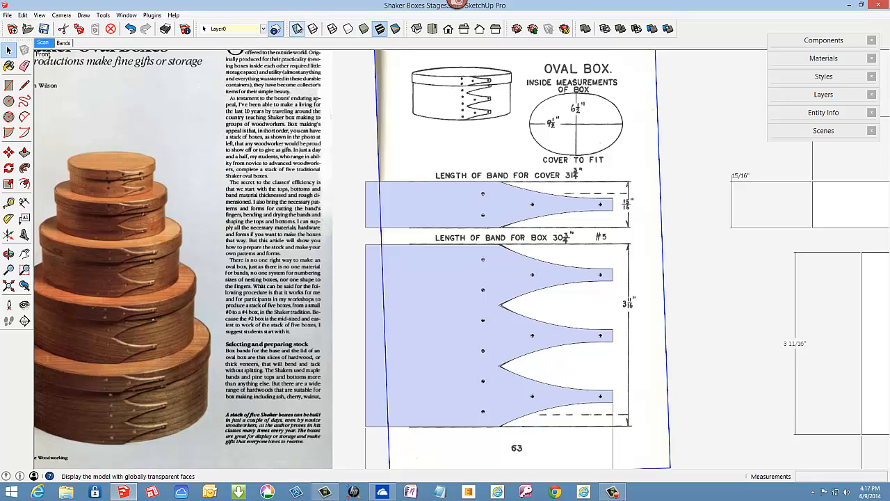
left_click(297, 28)
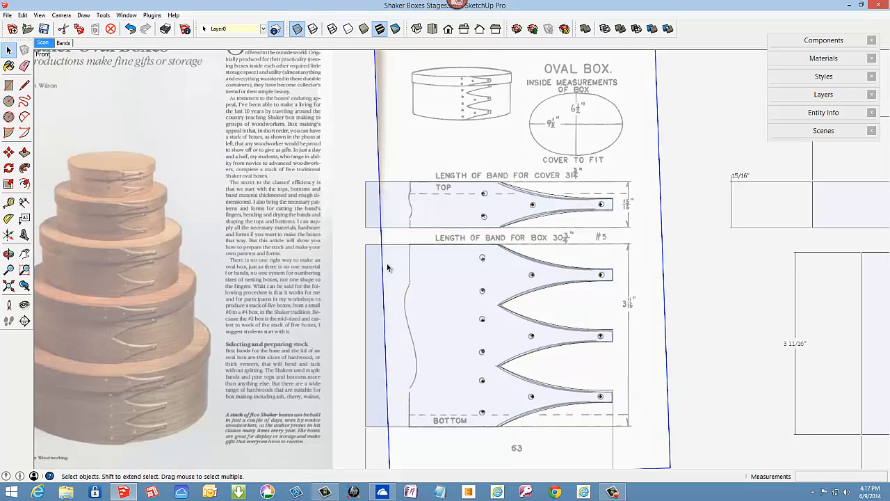
left_click(453, 286)
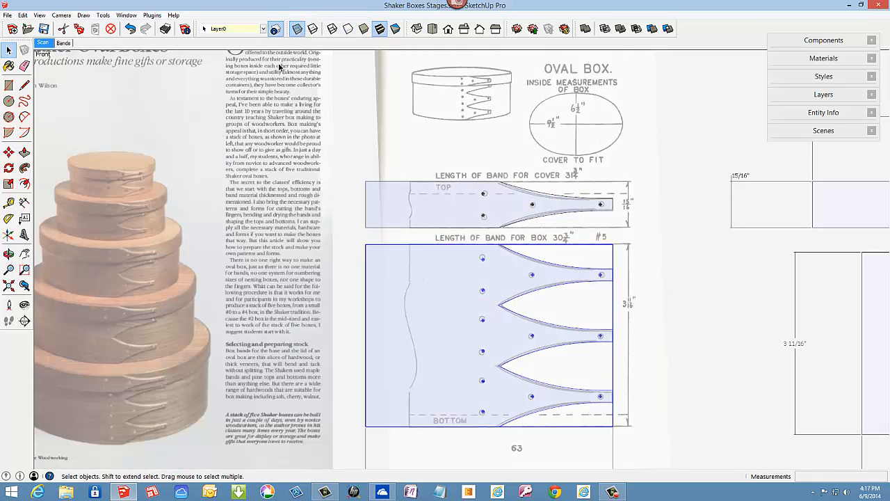
left_click(297, 28)
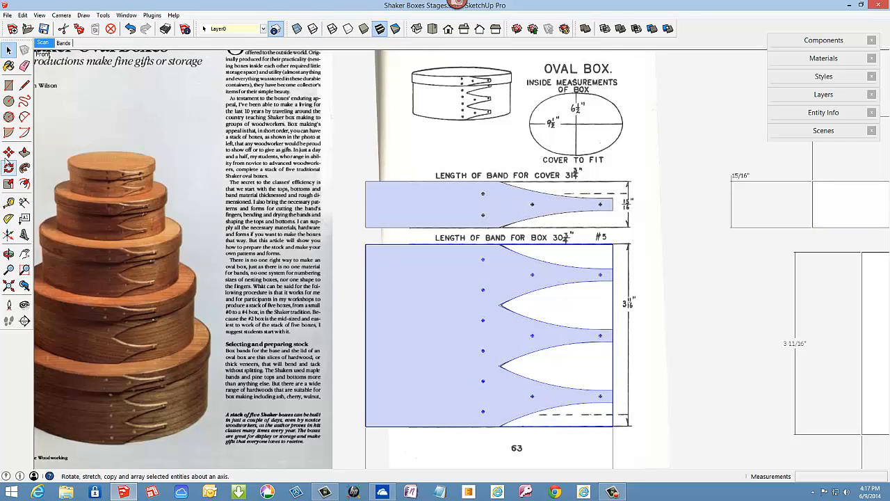
left_click(8, 152)
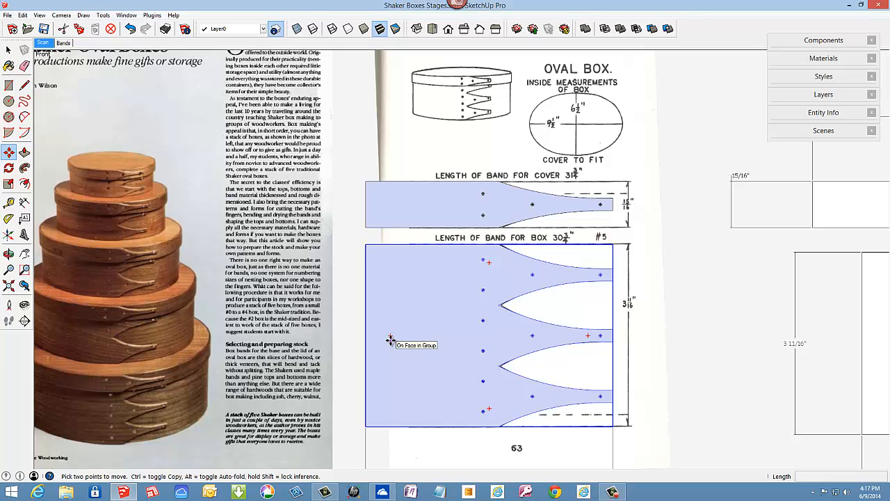
key("ctrl")
left_click(391, 340)
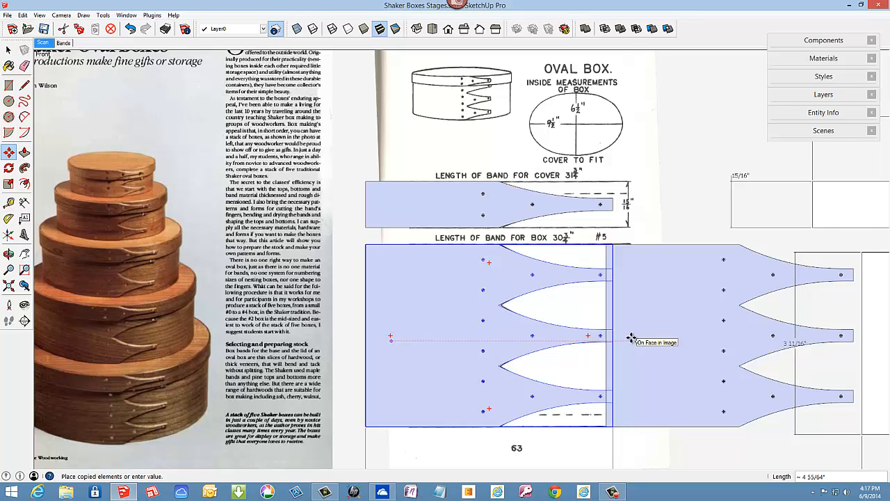
key("Escape")
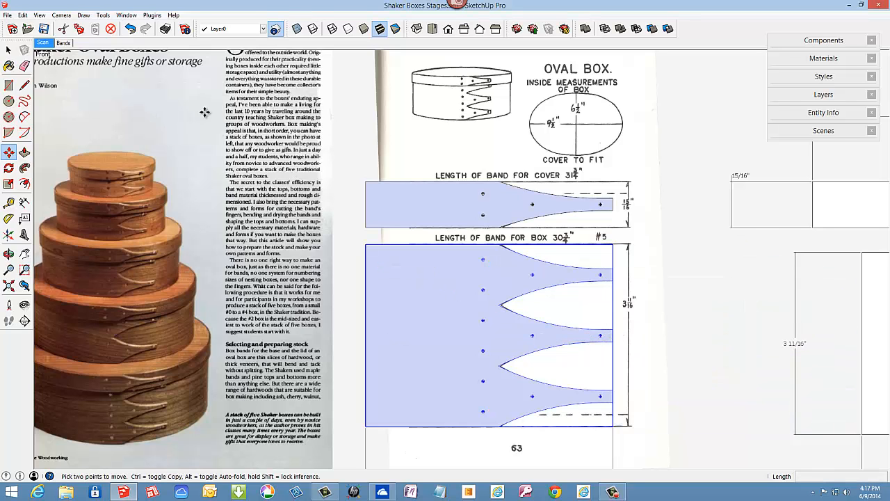
Show the Bands scene and examine the full-length bands and the oval's inside measurements on the scanned page.
left_click(62, 43)
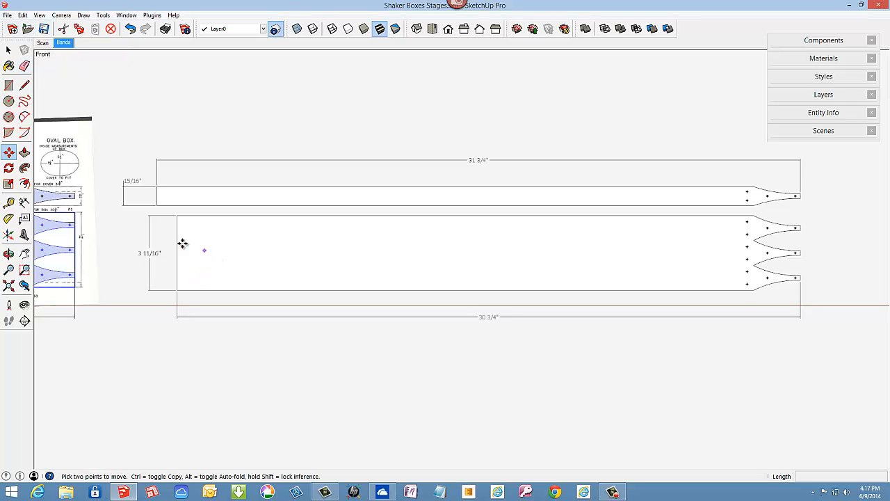
scroll(40, 147, "up", 5)
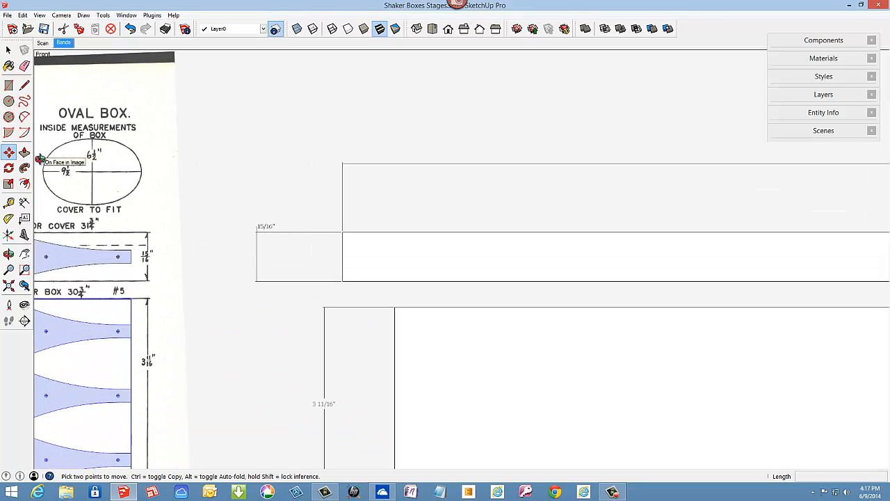
middle_click_drag(40, 158, 366, 232, "shift")
key("m")
scroll(366, 231, "up", 1)
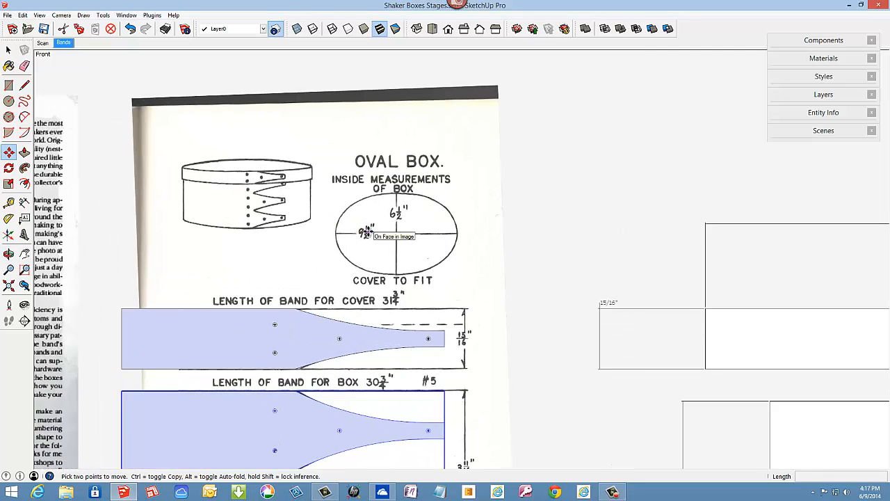
scroll(367, 232, "up", 2)
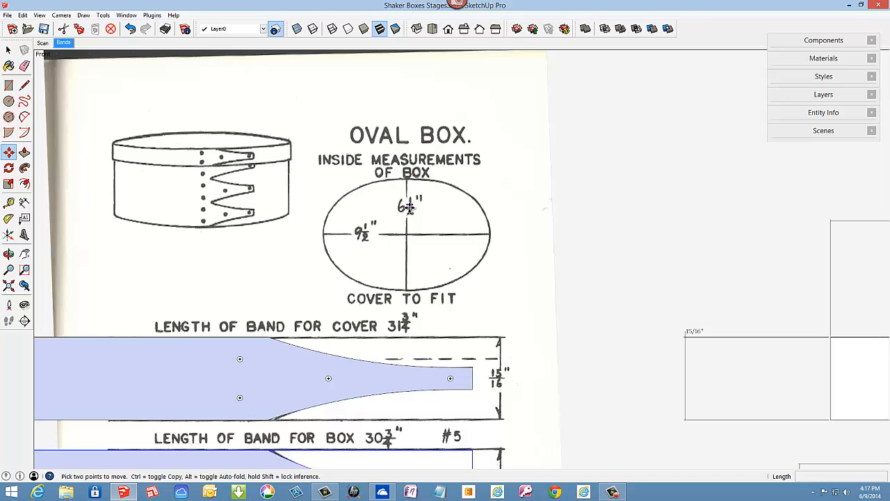
scroll(363, 231, "down", 3)
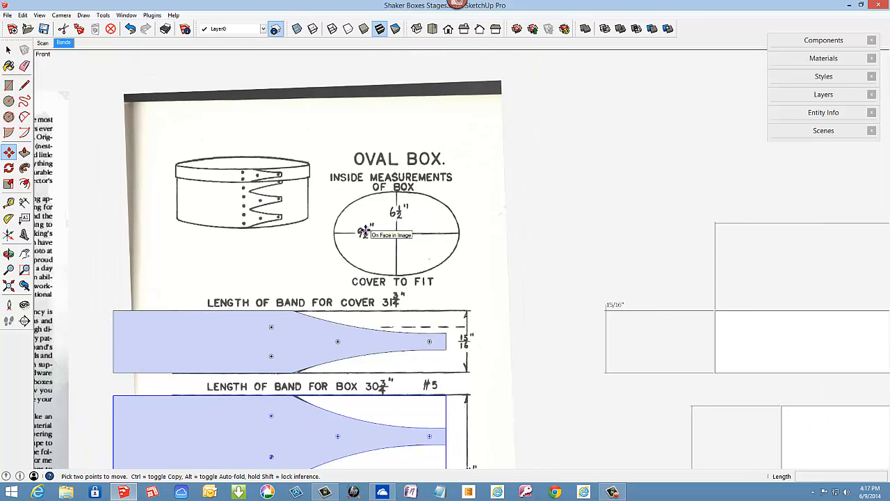
Switch the camera to perspective projection and view the bands and scanned pages at an angle.
left_click(62, 16)
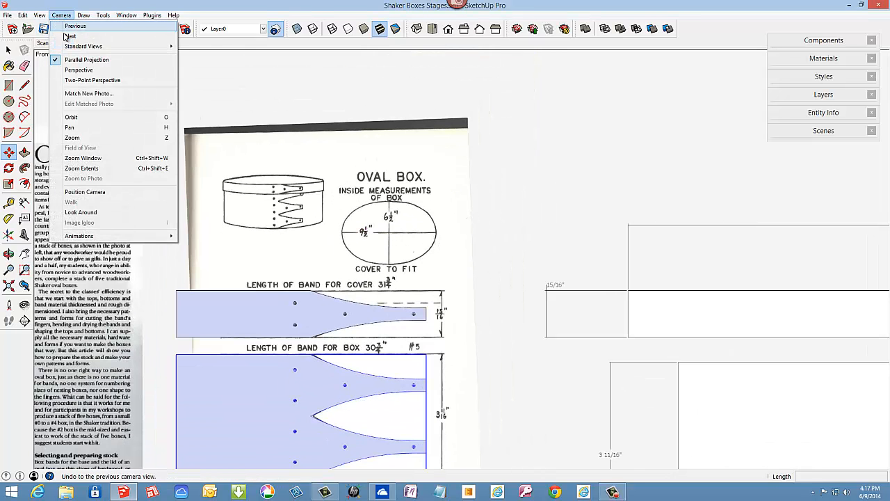
left_click(77, 66)
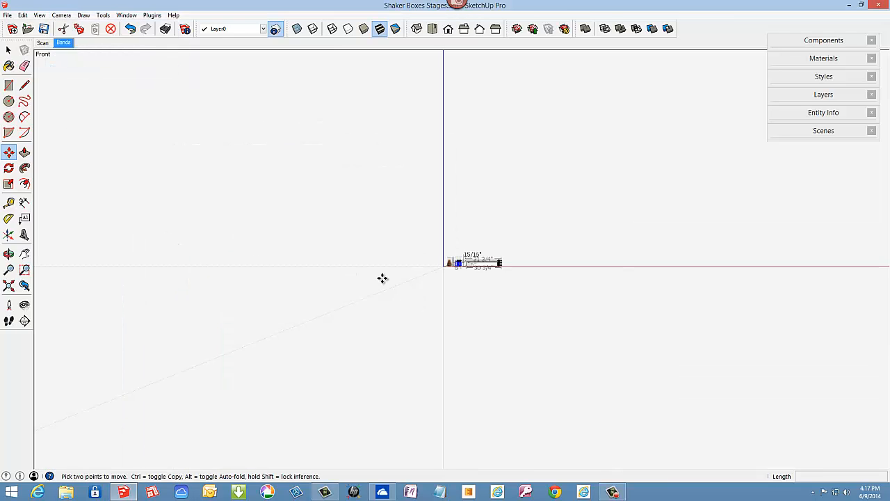
scroll(497, 263, "up", 3)
scroll(497, 262, "up", 4)
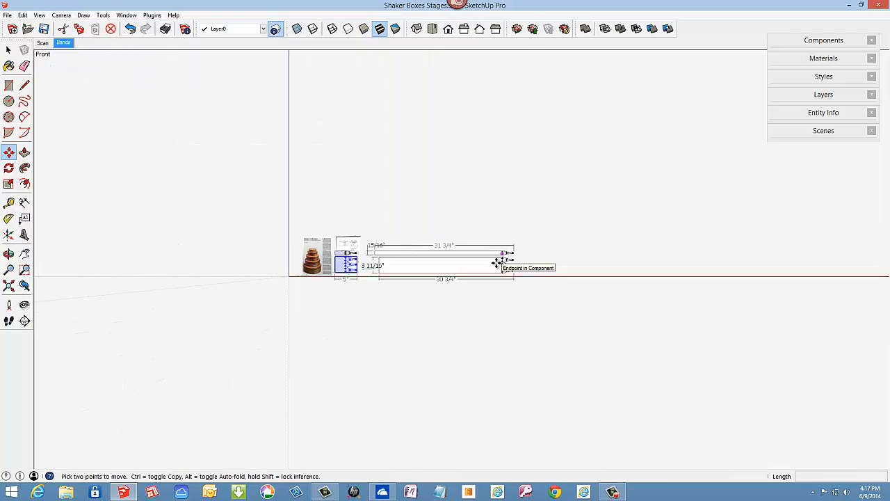
middle_click_drag(445, 264, 302, 340)
key("m")
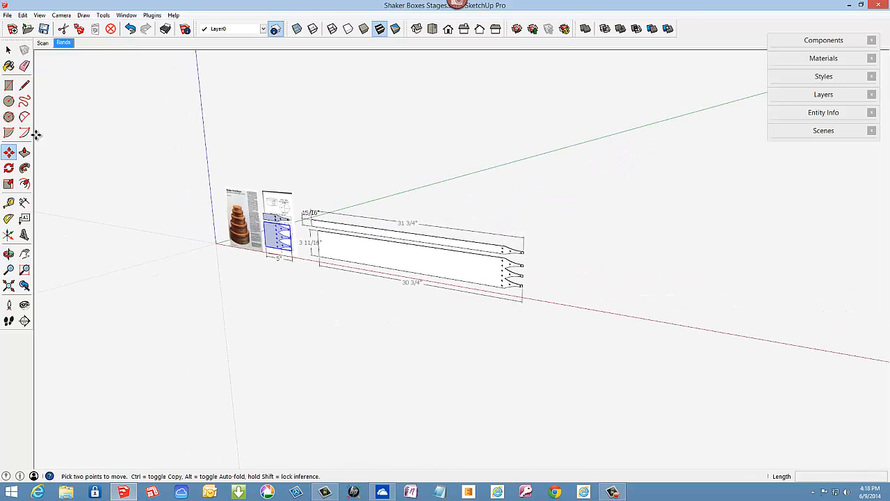
Draw a horizontal circle with a 3 1/4" radius on the ground plane beyond the fingered ends of the bands.
left_click(8, 101)
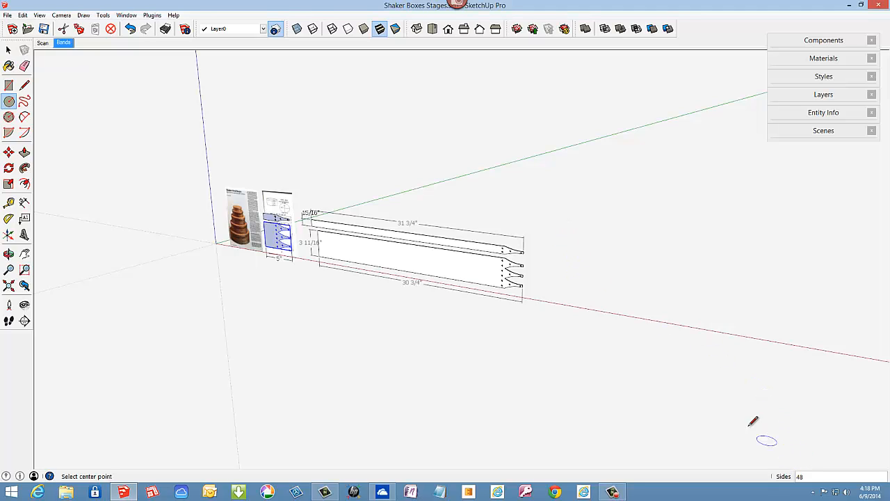
left_click(593, 288)
scroll(588, 281, "up", 1)
scroll(588, 280, "up", 6)
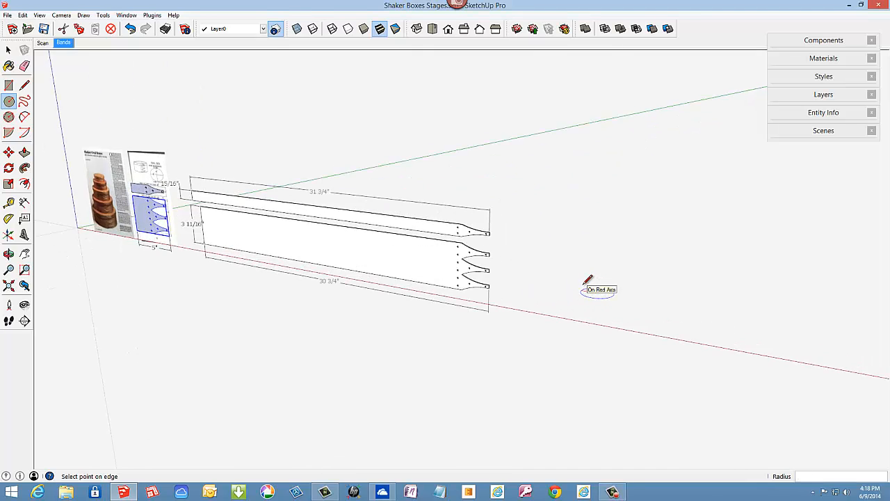
scroll(586, 287, "up", 1)
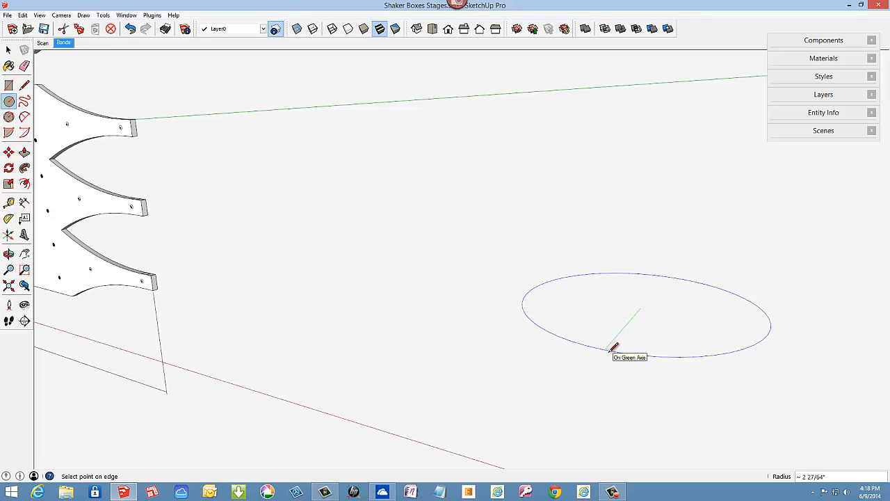
left_click(614, 346)
scroll(613, 346, "up", 1)
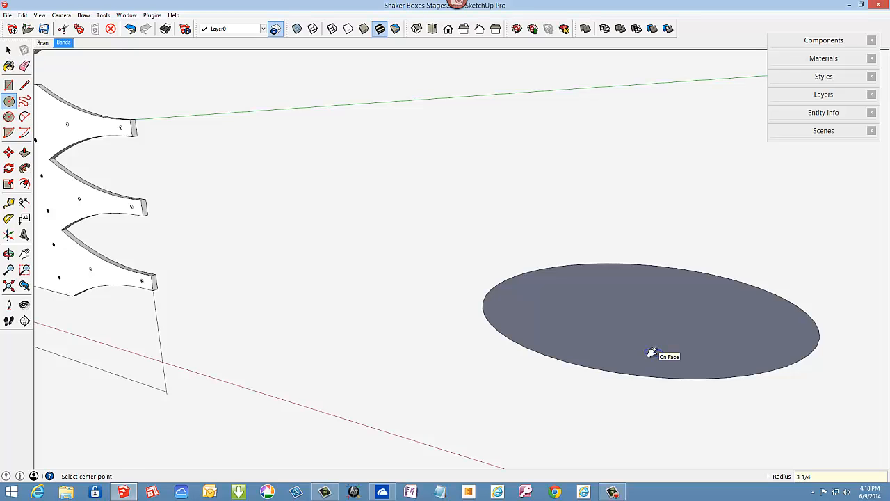
Mark the circle's centre with a centre point.
middle_click_drag(652, 353, 465, 390, "shift")
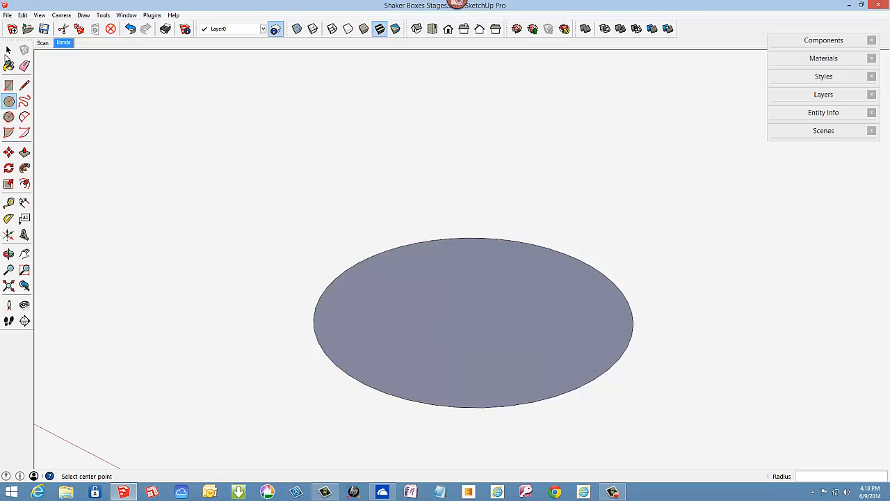
left_click(8, 50)
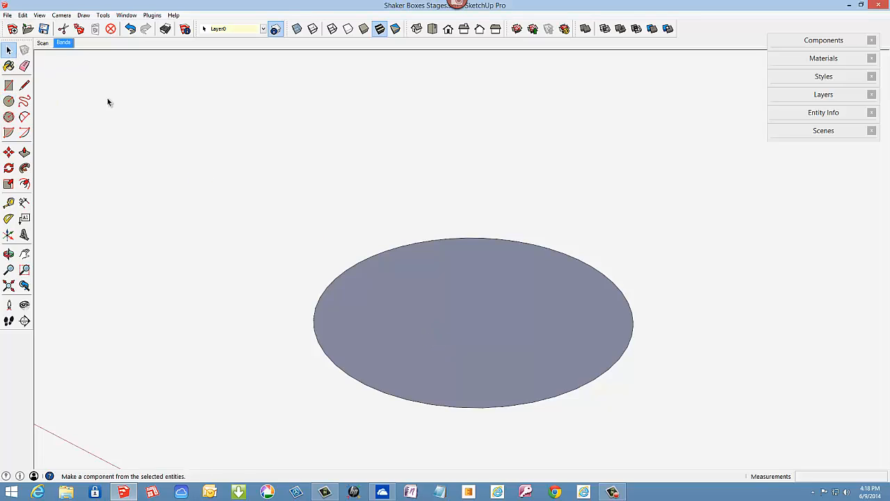
left_click(473, 239)
right_click(473, 239)
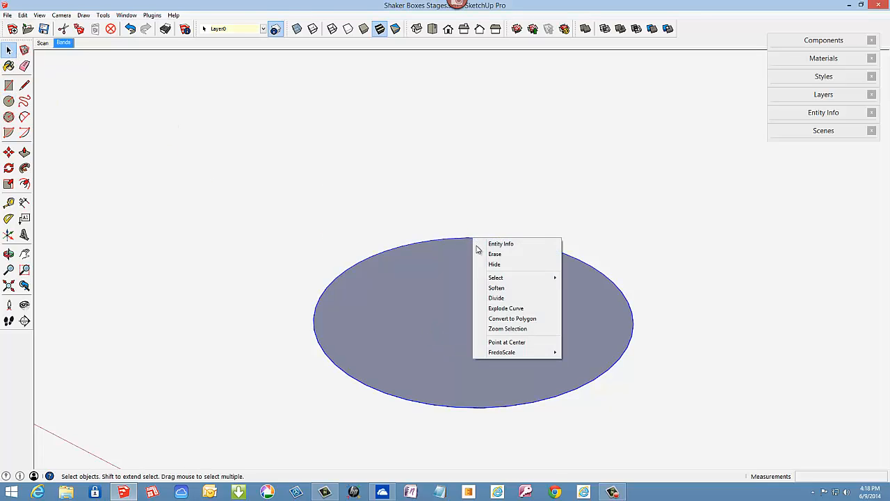
left_click(505, 342)
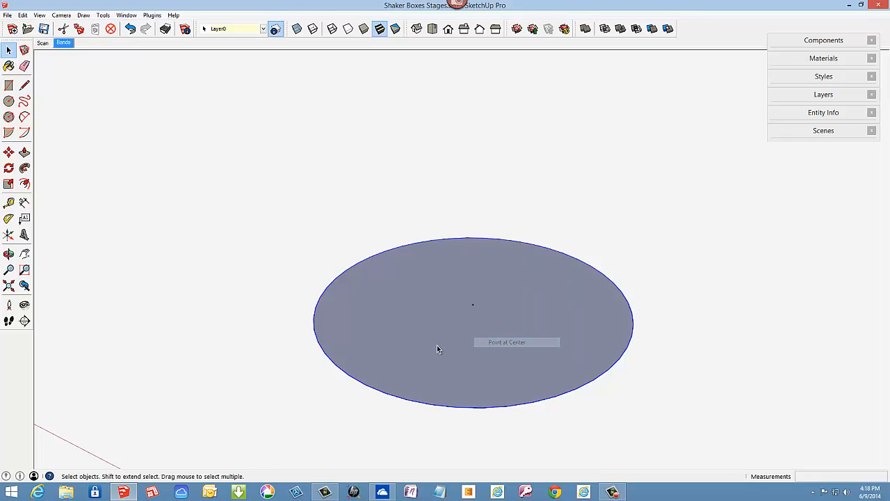
Draw a vertical line about 7/16" tall from the circle's centre and another from the centre along the green axis to the circle's edge.
left_click(24, 85)
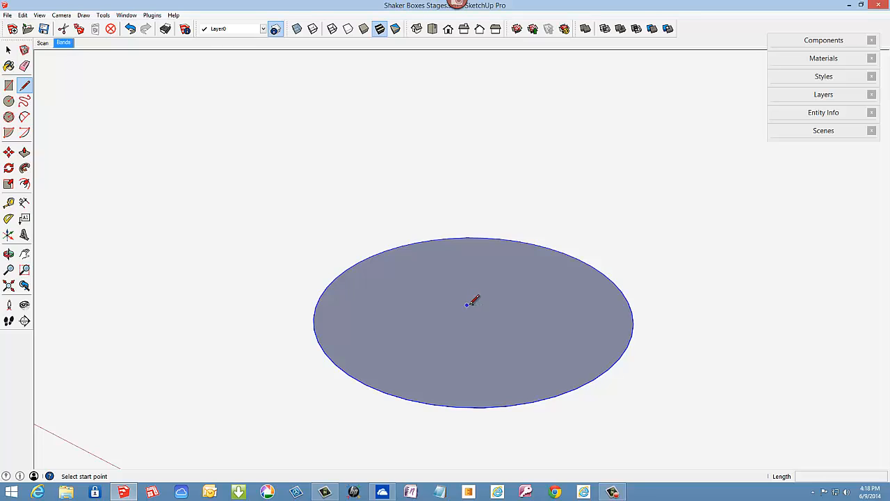
left_click(473, 304)
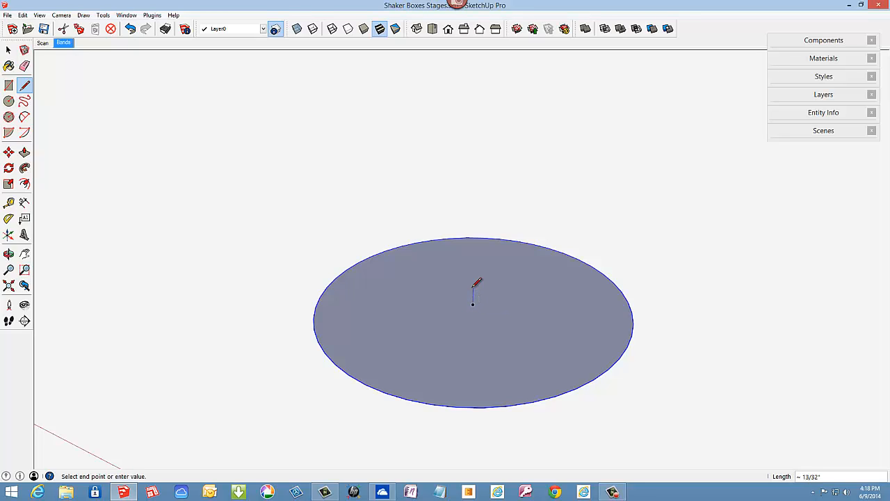
middle_click_drag(481, 316, 477, 171)
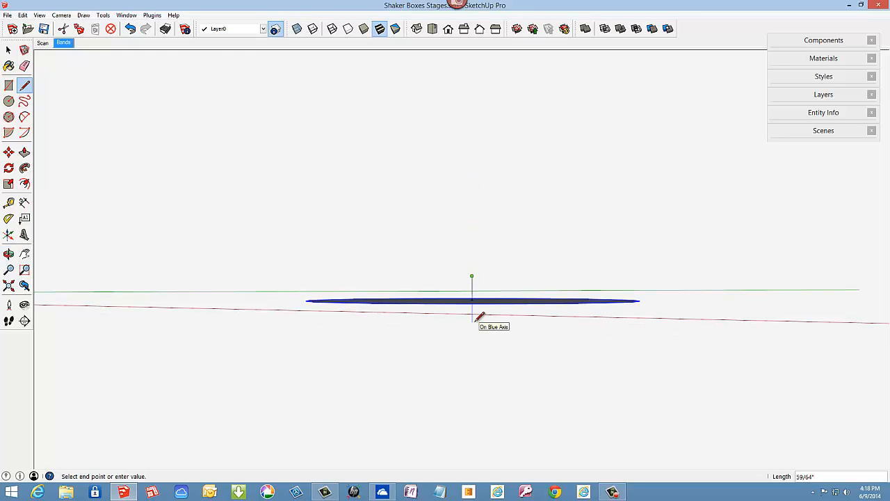
middle_click_drag(482, 312, 438, 443)
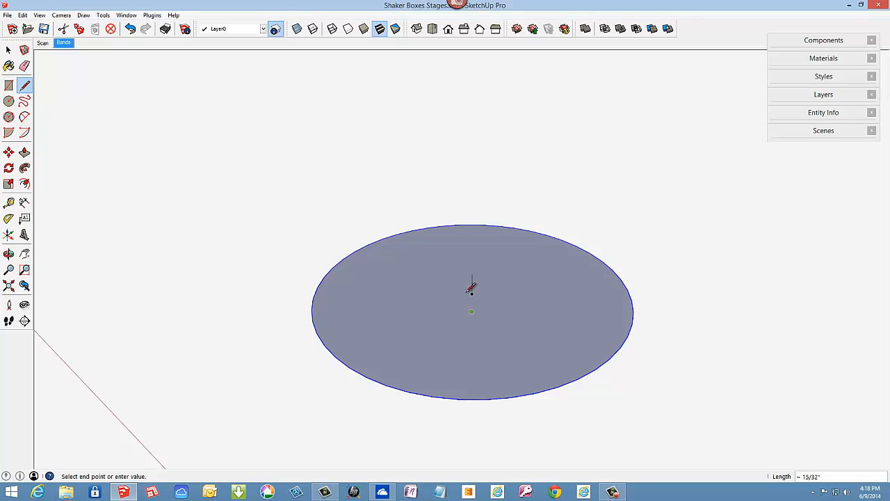
key("Escape")
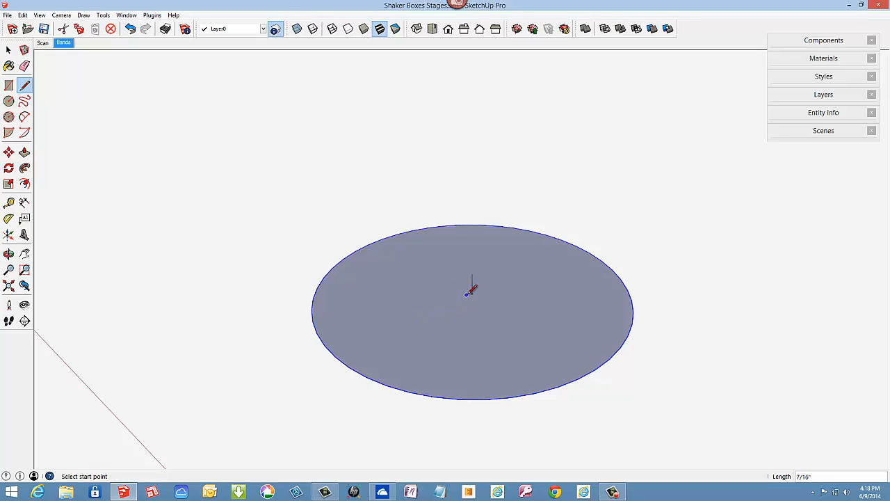
left_click(471, 293)
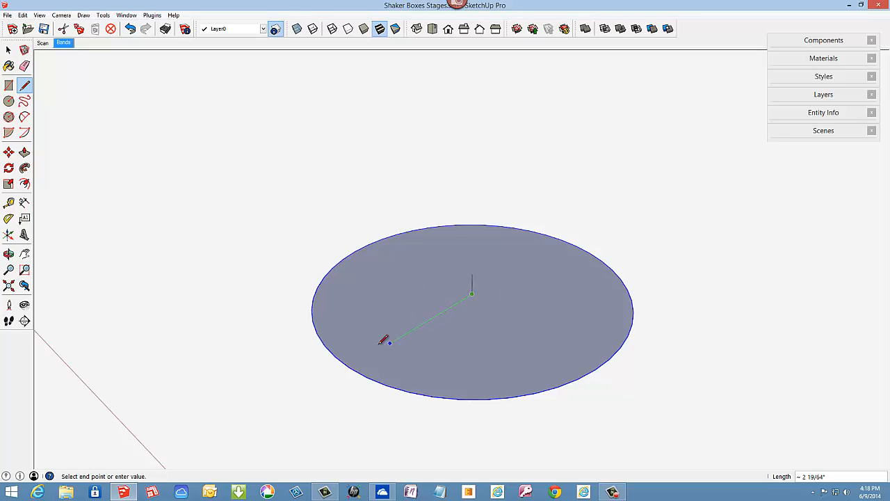
left_click(349, 367)
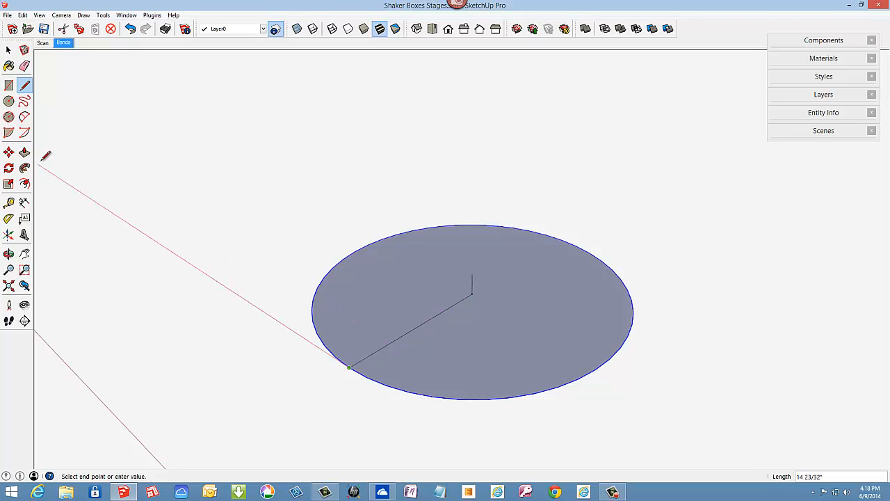
Place a guide parallel to the green-axis radius line, offset 4 3/4" from it beyond the circle's edge.
left_click(9, 202)
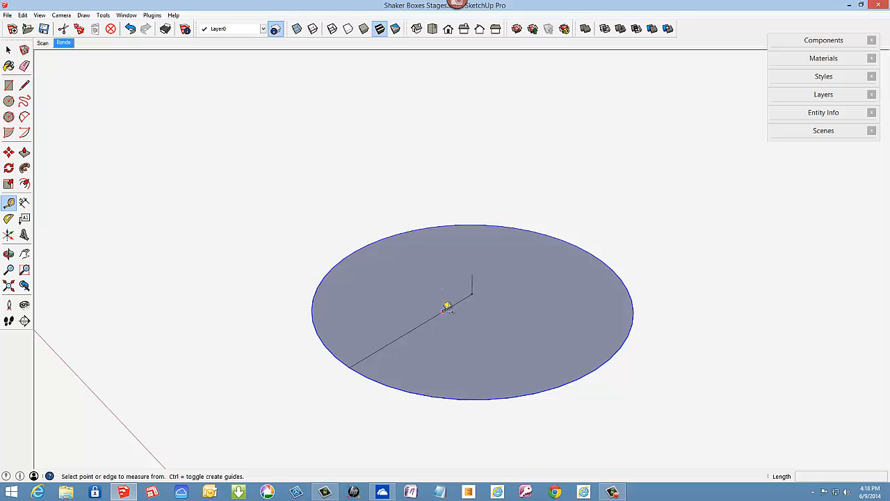
left_click(443, 310)
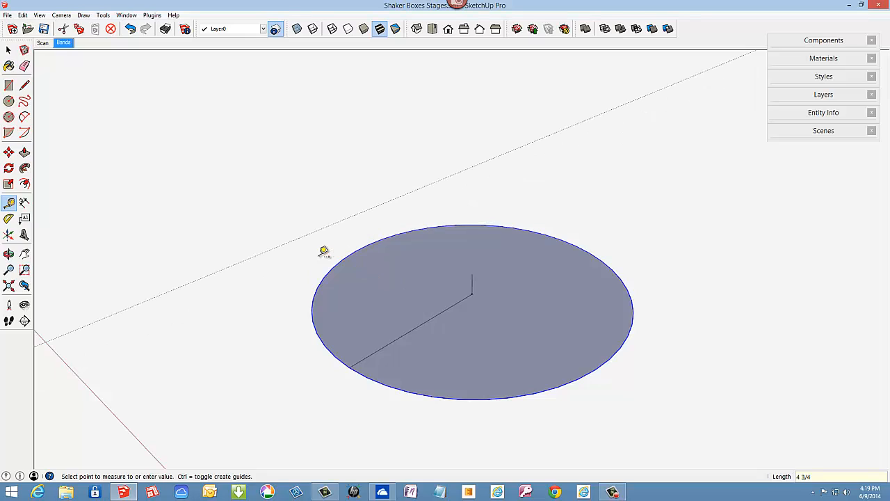
Scale the circle about its centre along the red axis by about 1.46, so its edge meets the offset guide.
key("Return")
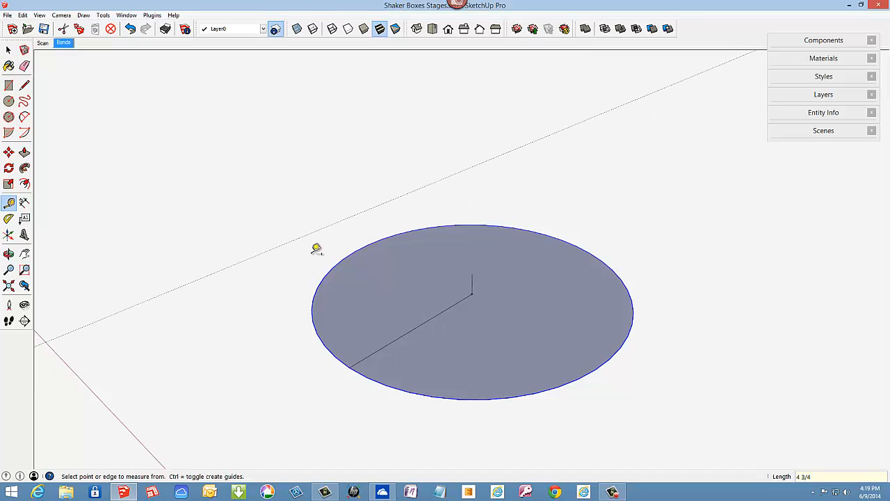
left_click(11, 184)
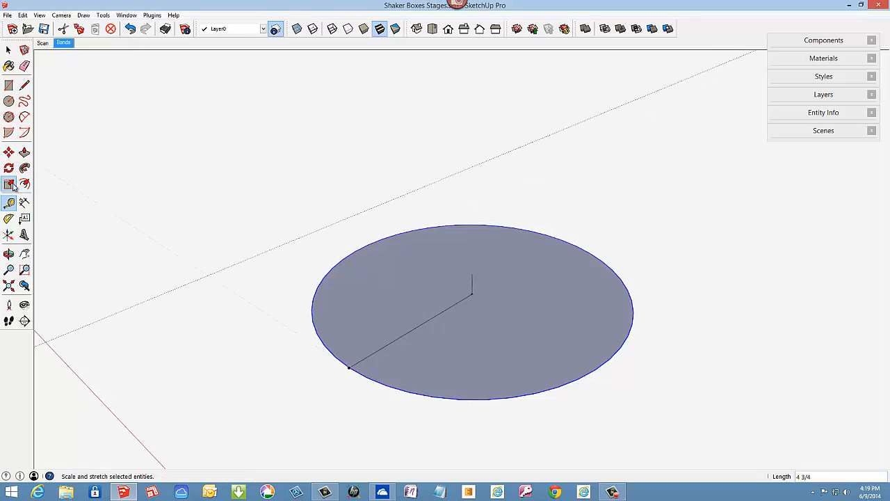
scroll(383, 291, "up", 1)
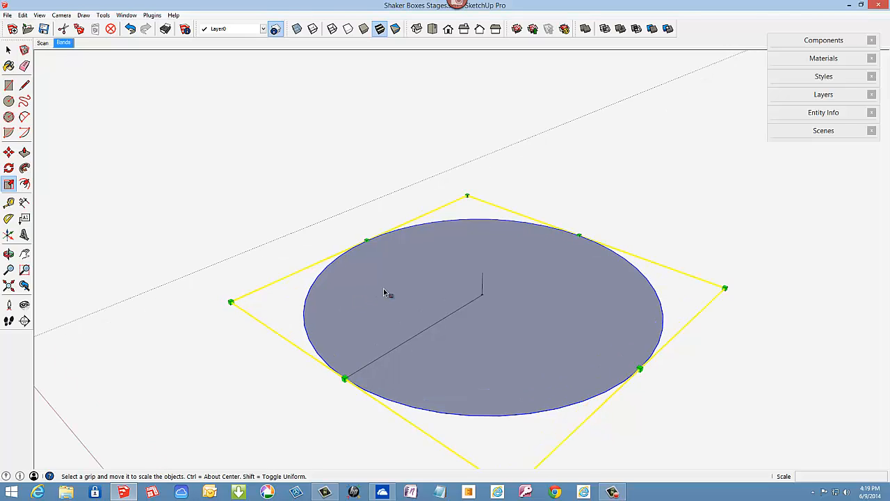
scroll(384, 290, "up", 1)
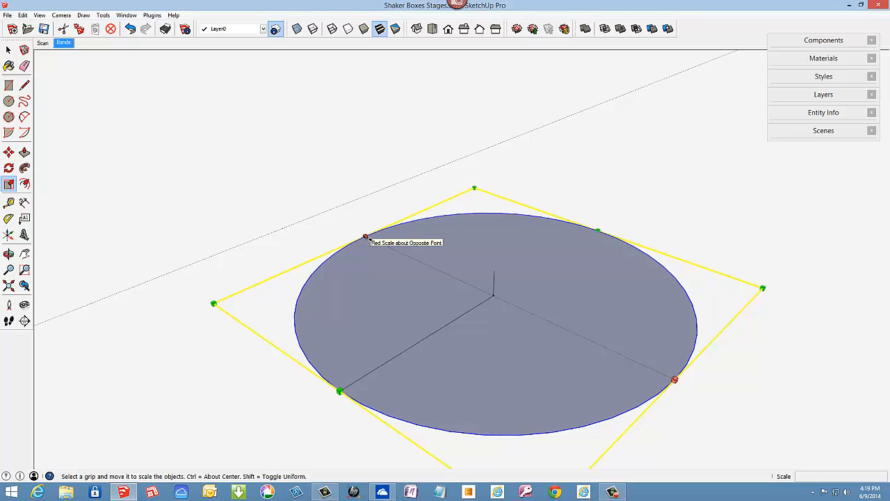
key("ctrl")
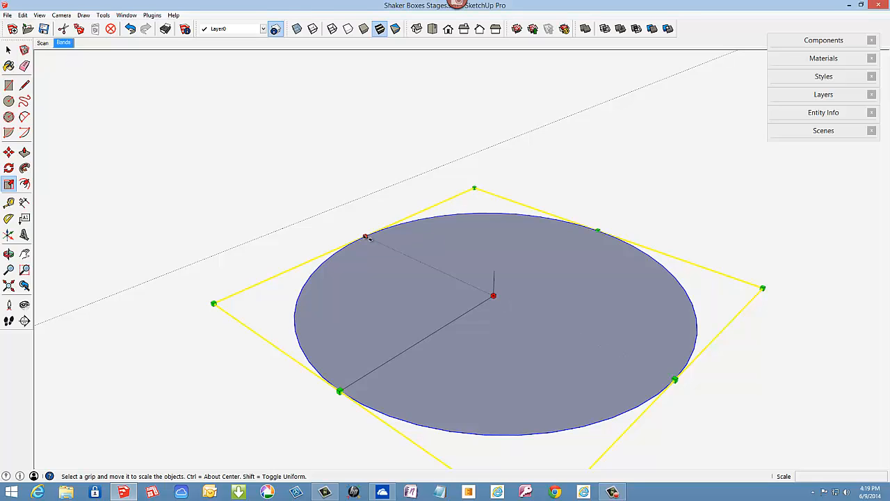
left_click_drag(366, 238, 298, 230, "ctrl")
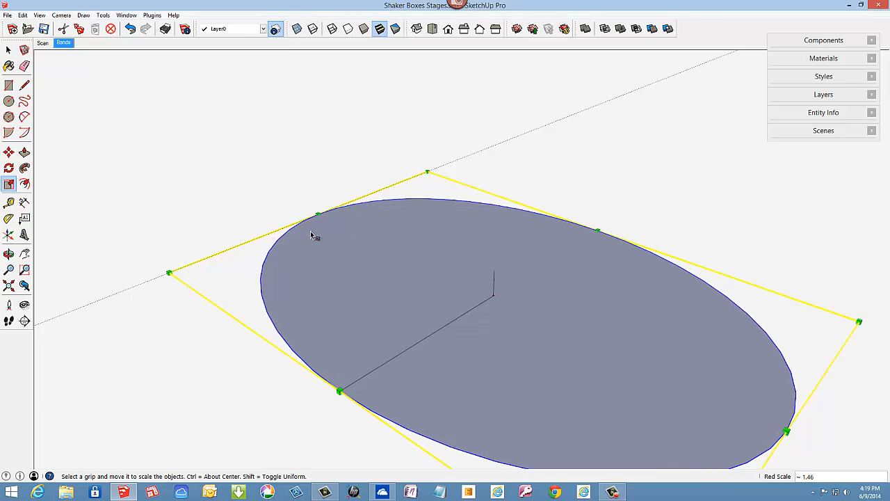
scroll(310, 231, "down", 2)
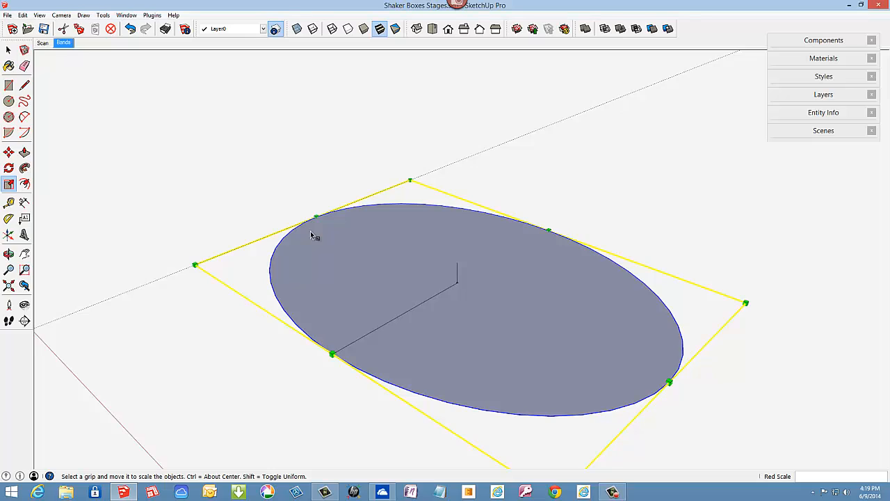
scroll(311, 233, "down", 1)
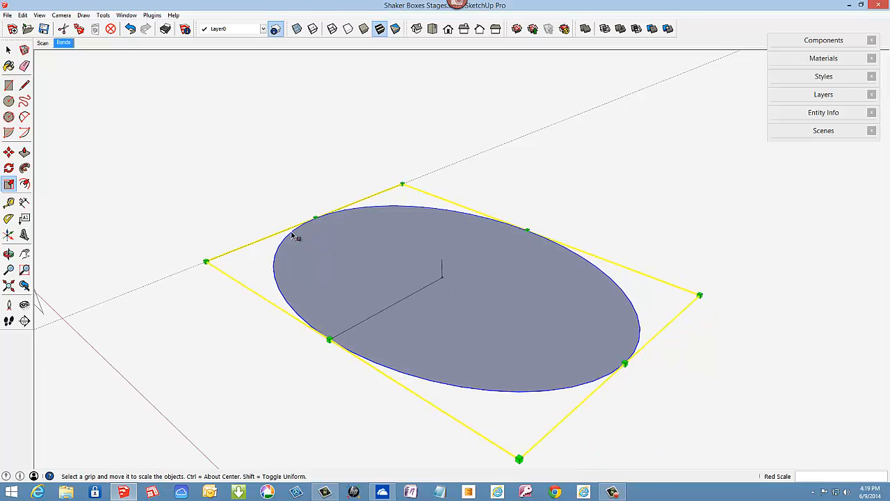
Place two guides parallel to the green-axis radius line, offset 2" from it on either side.
left_click(10, 203)
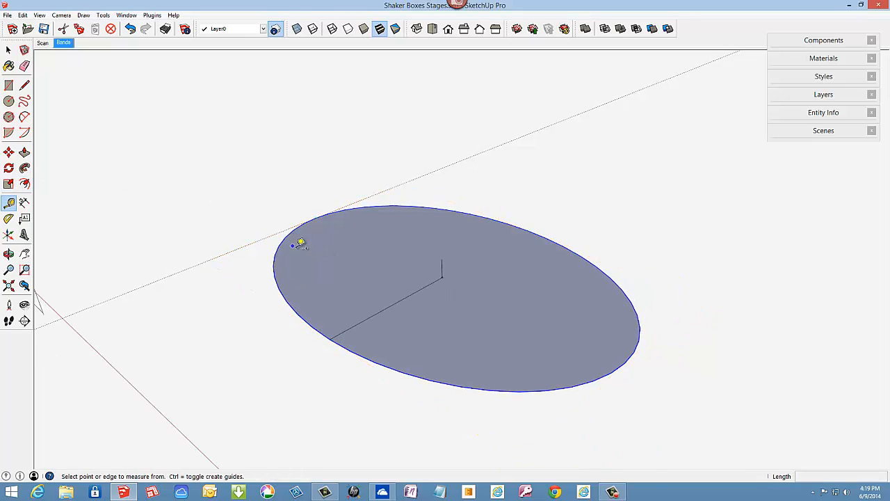
left_click(408, 297)
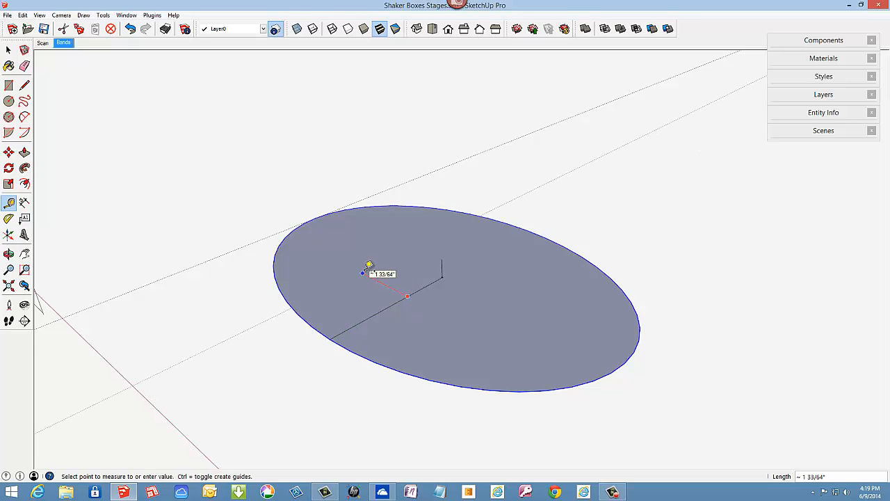
left_click(370, 265)
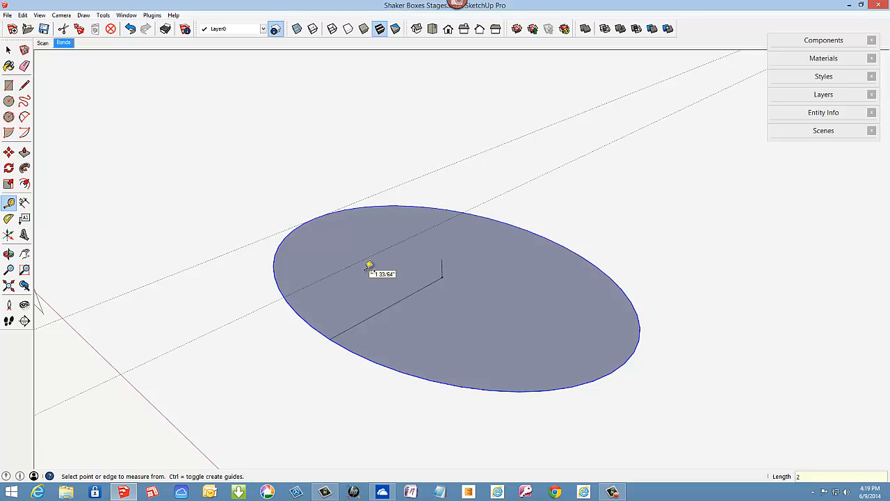
left_click(397, 302)
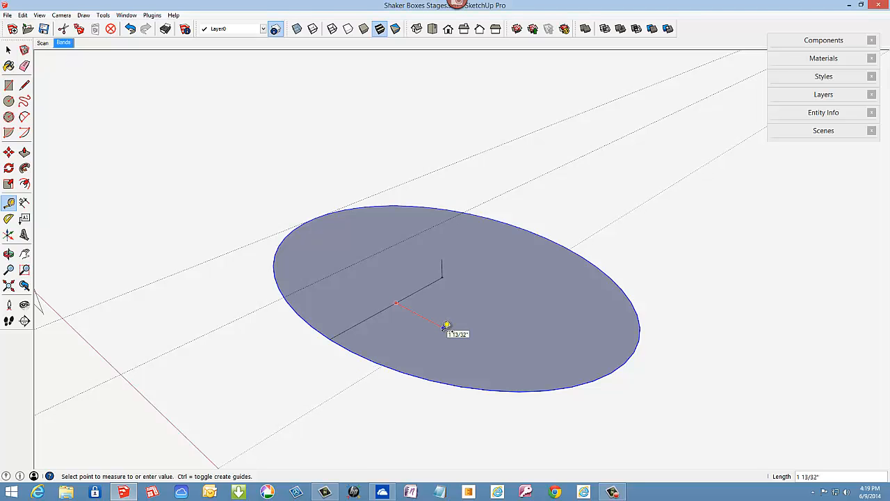
left_click(447, 326)
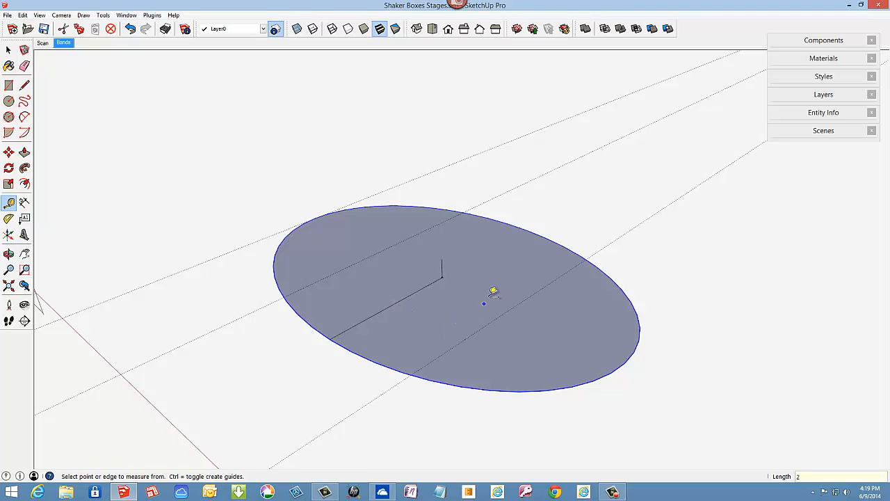
Erase the guide touching the end of the oval.
middle_click_drag(493, 294, 453, 313)
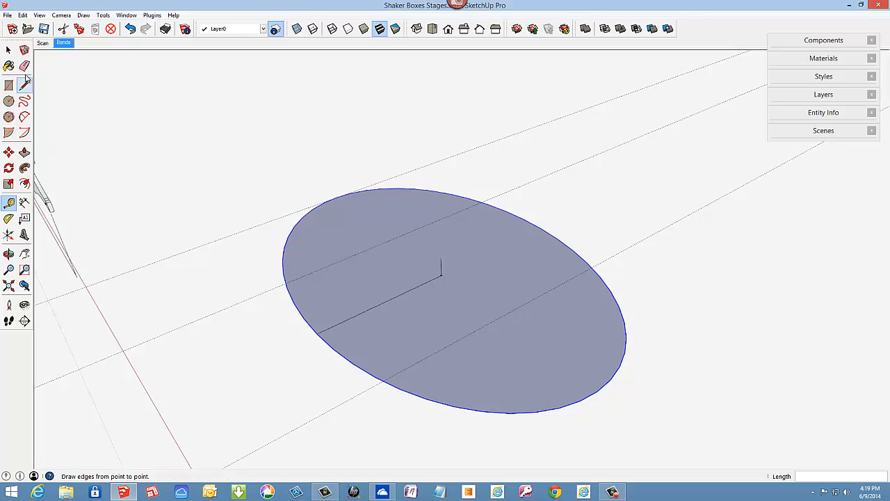
left_click(24, 65)
left_click(237, 233)
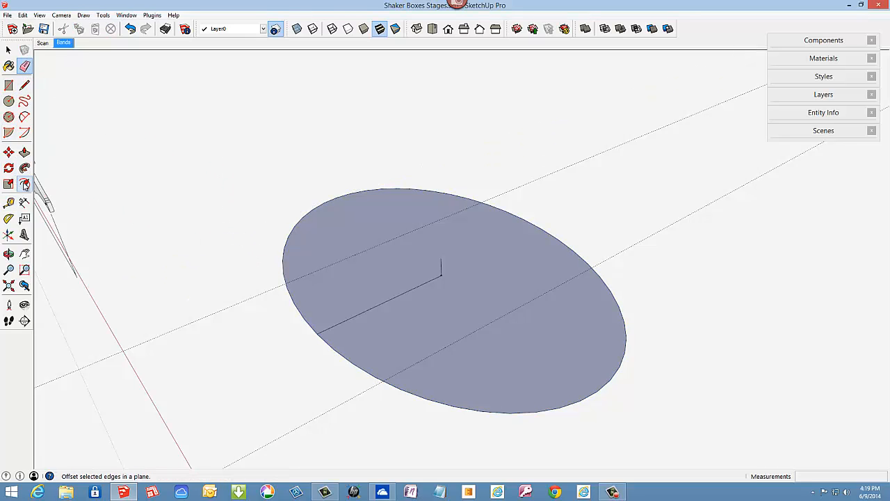
Offset the oval's outline outward by .085".
left_click(24, 184)
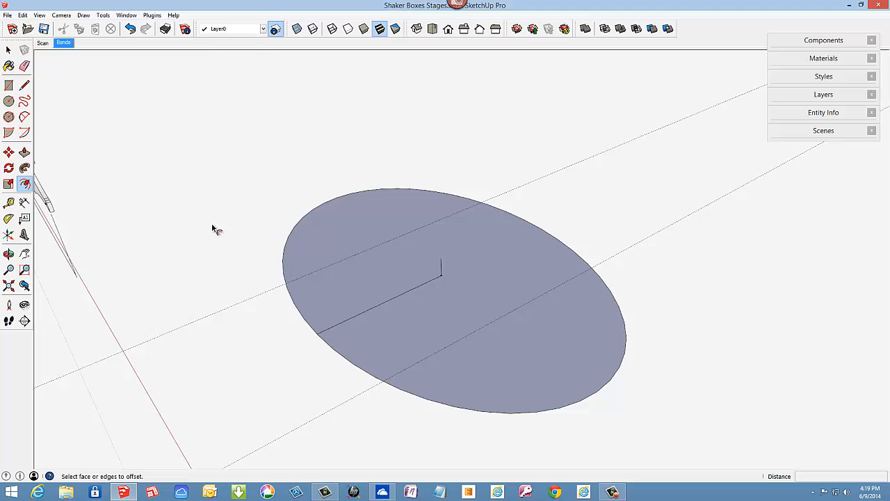
left_click(289, 243)
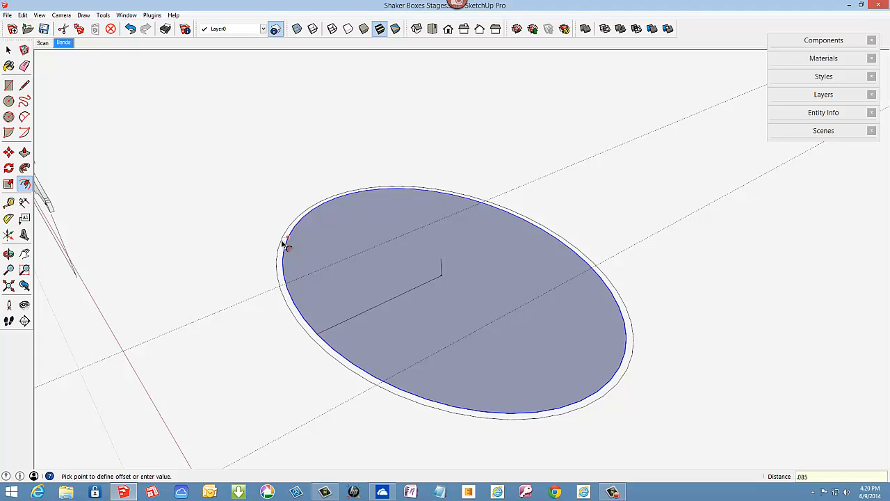
left_click(283, 242)
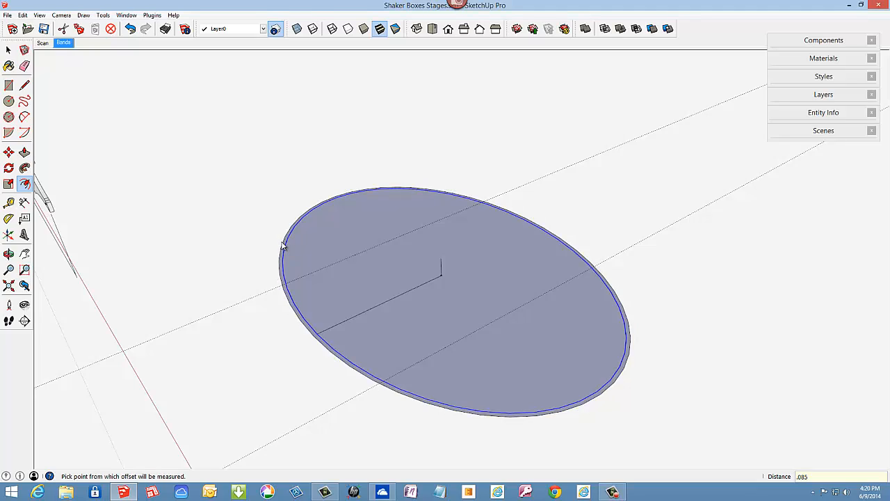
key("o")
mouse_move(368, 338)
left_mouse_down()
mouse_move(314, 361)
mouse_move(145, 377)
mouse_move(121, 411)
left_mouse_up()
key("f")
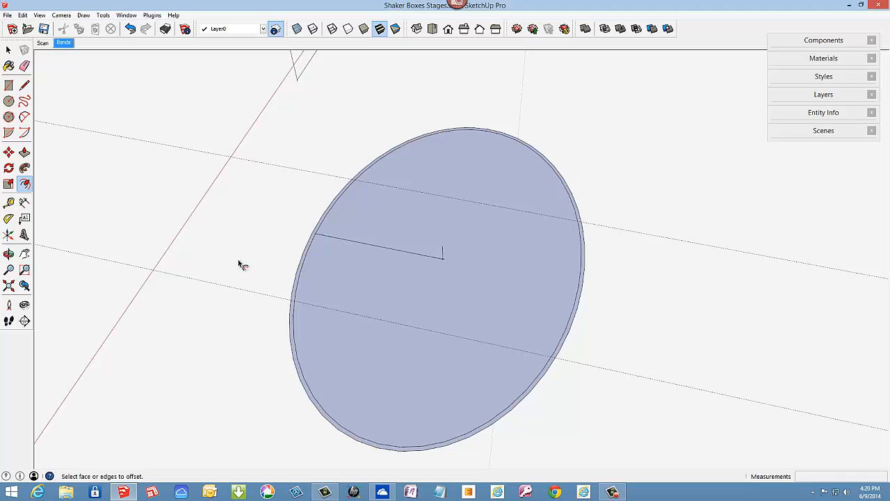
left_click(320, 226)
scroll(320, 226, "up", 5)
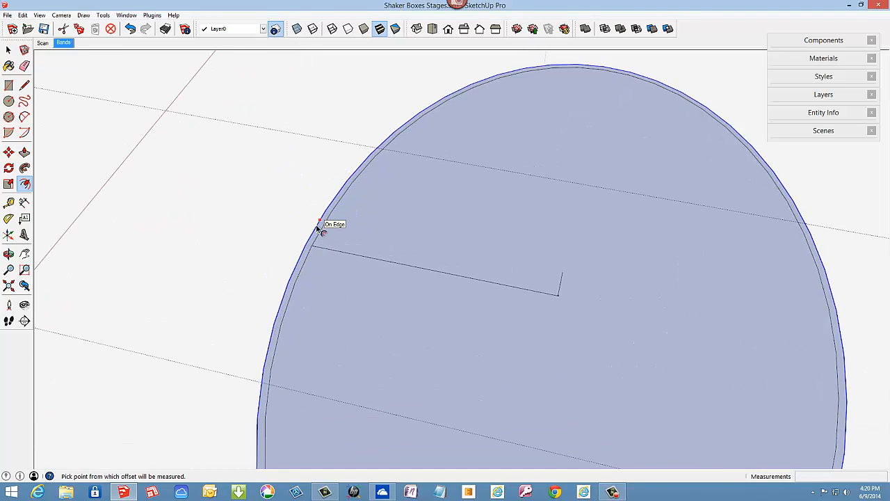
key("Escape")
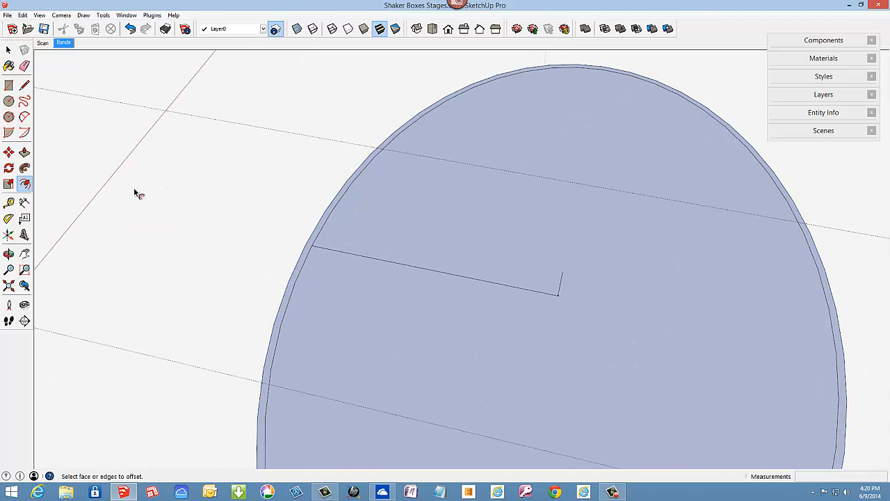
Draw an arc with a bulge of about 5/16" from the outer oval at one guide to the inner oval at the other.
left_click(23, 119)
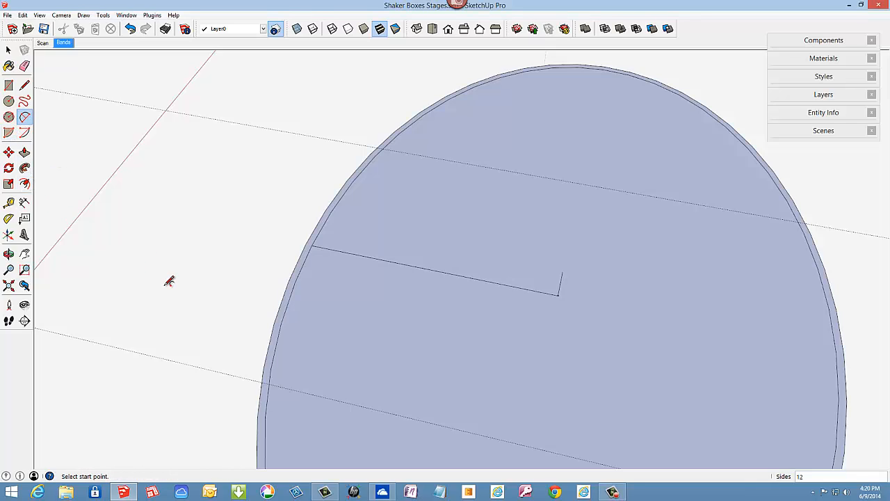
left_click(263, 381)
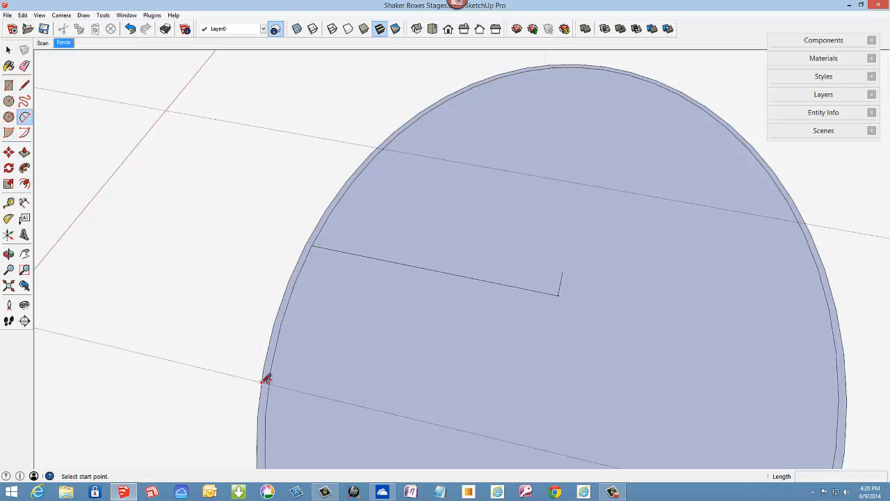
left_click(382, 149)
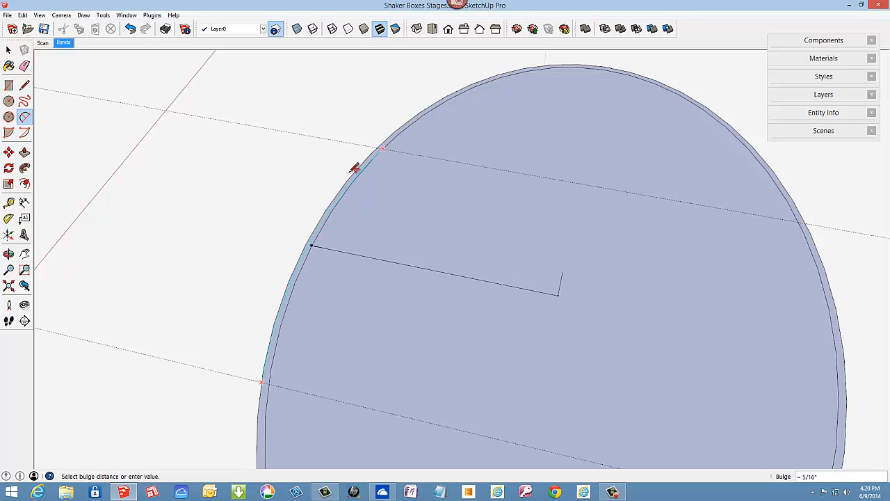
left_click(298, 165)
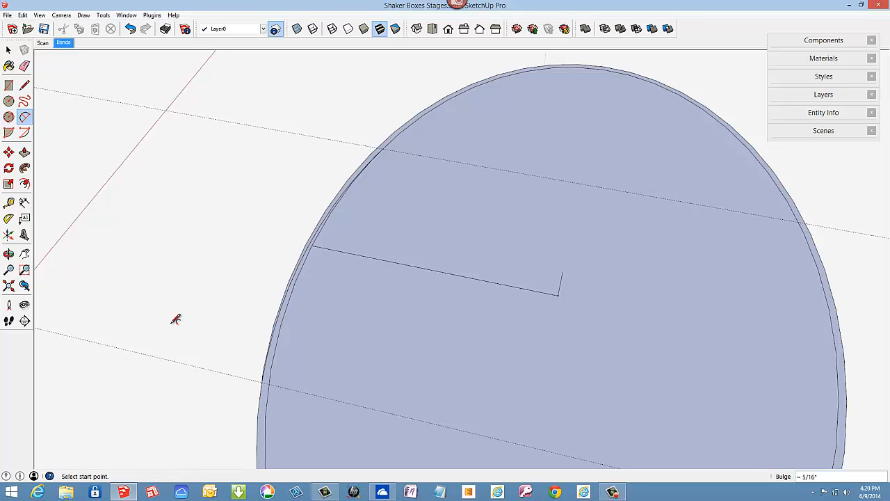
Draw a second arc outside the first, from a point on the guide just beyond the outer oval to the outer oval at the other guide.
scroll(267, 404, "up", 4)
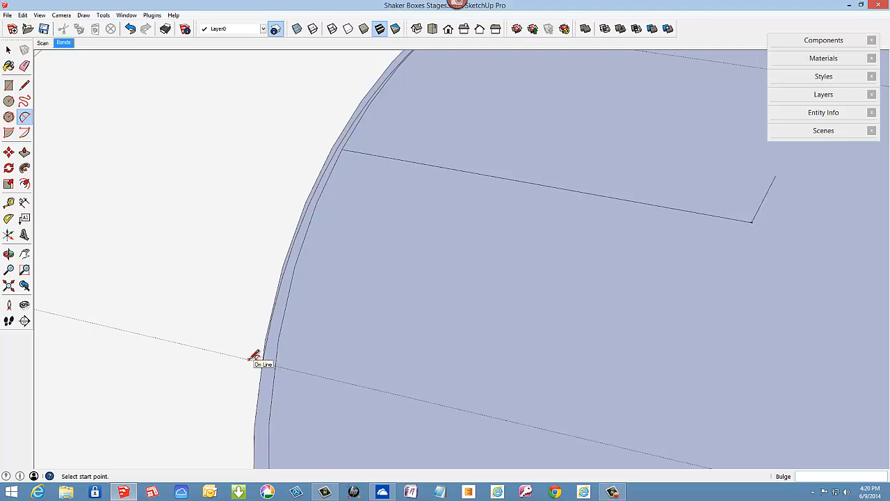
left_click(250, 358)
scroll(245, 363, "down", 5)
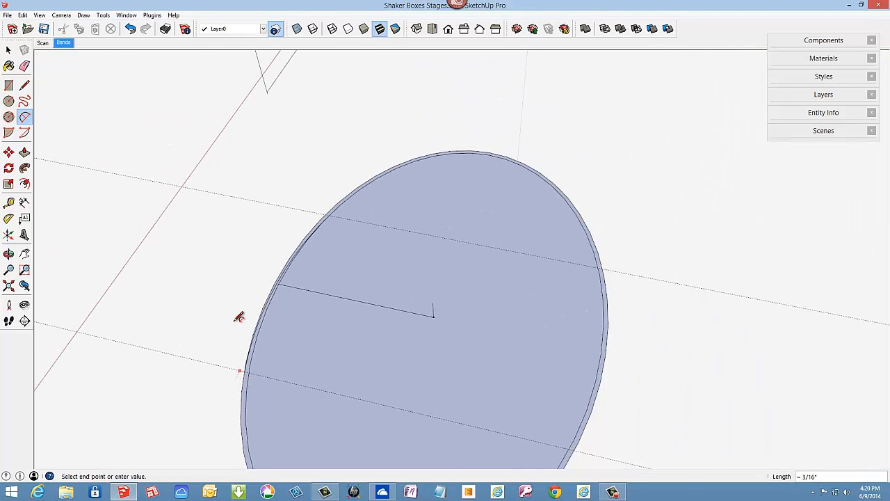
left_click(327, 212)
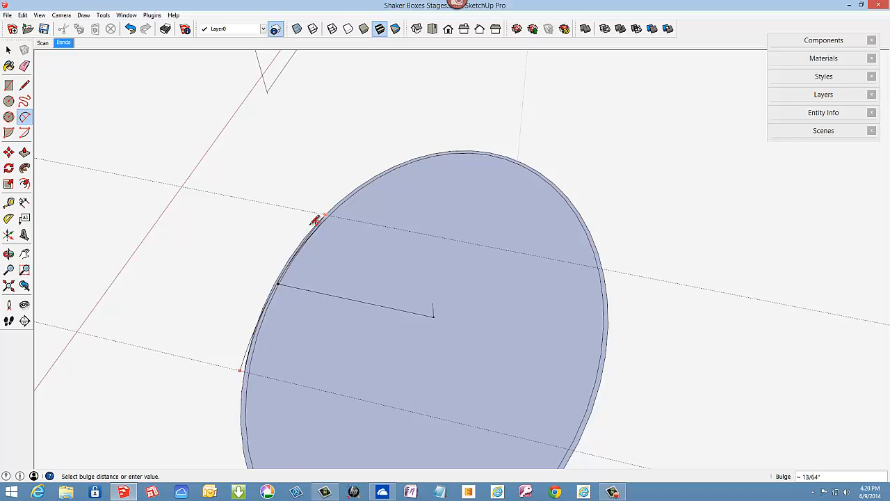
left_click(276, 279)
Close the open end of the overlap with a line about 3/32" long along the guide, joining the outer arc to the outer oval.
middle_click_drag(294, 327, 382, 313)
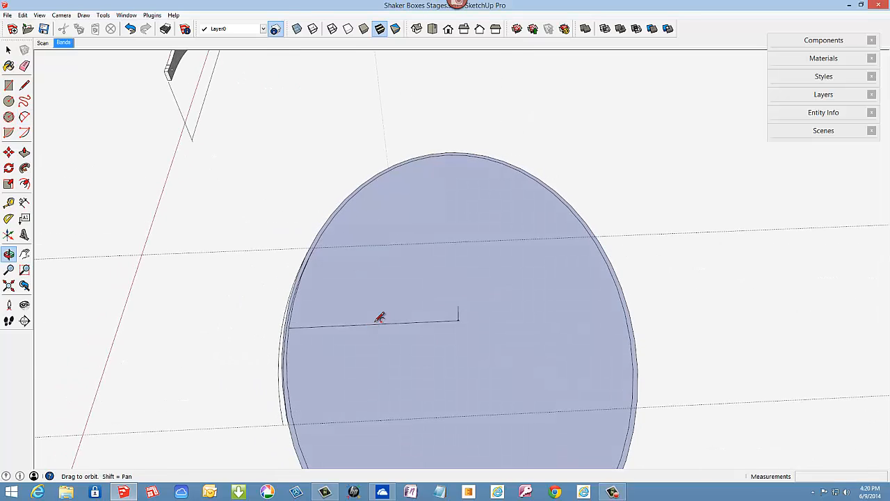
left_click(24, 85)
scroll(382, 219, "down", 2)
scroll(323, 383, "up", 1)
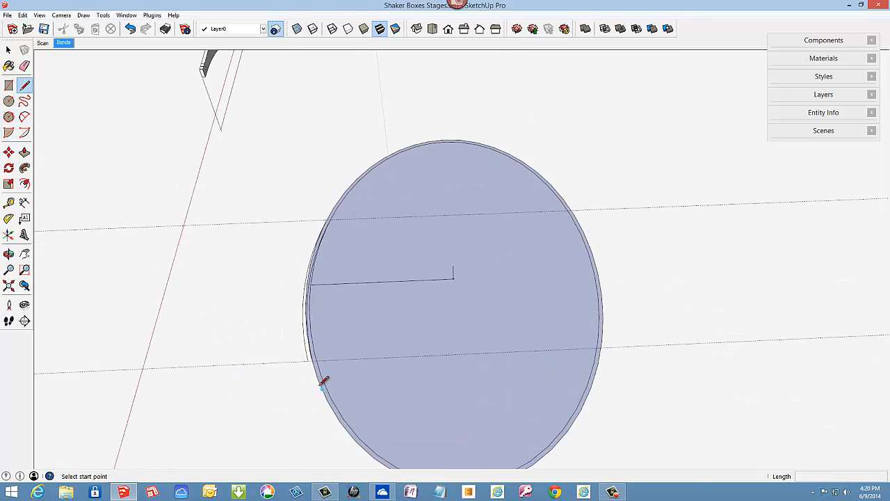
scroll(323, 382, "up", 3)
left_click(296, 331)
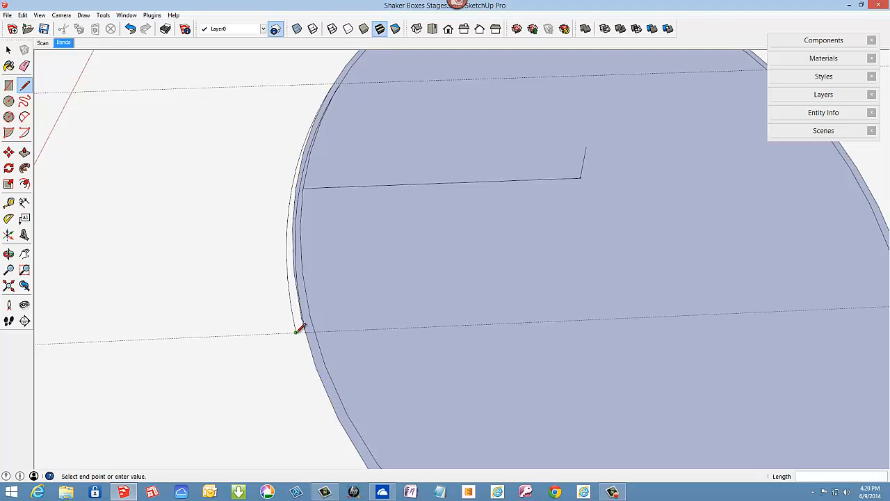
left_click(306, 332)
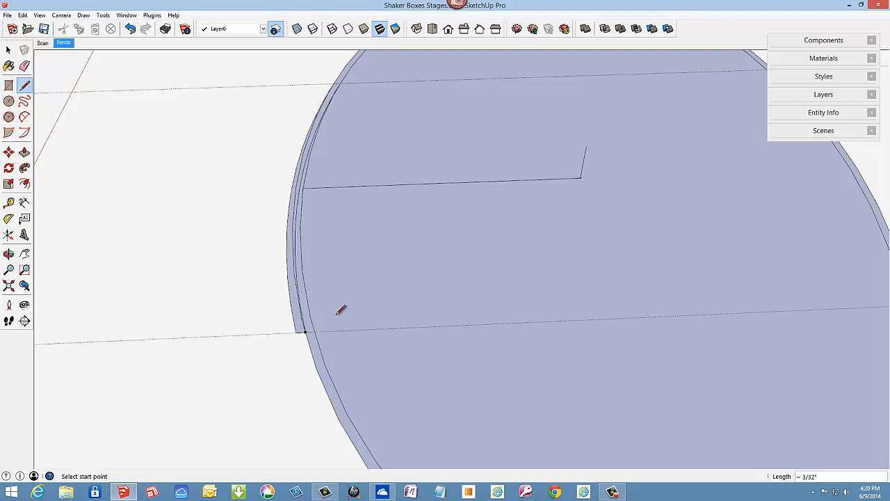
Erase the stretch of the outer oval's outline lying between the two arcs in the overlap.
left_click(24, 65)
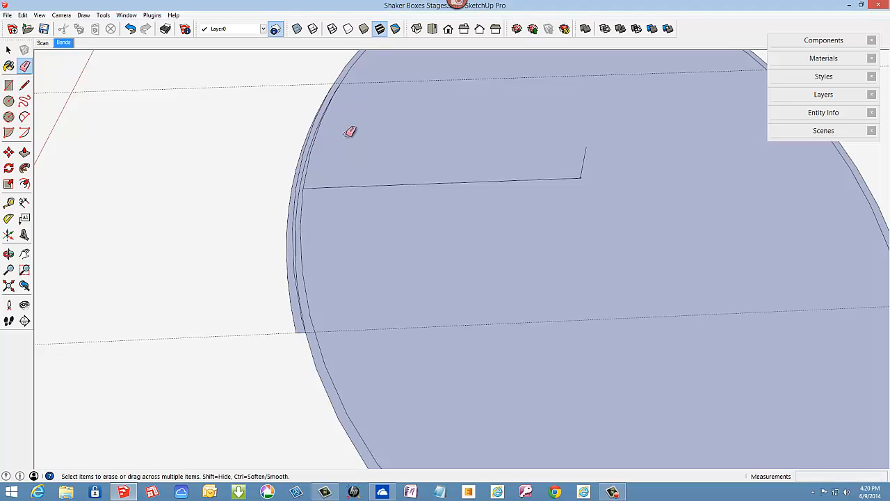
scroll(350, 132, "down", 1)
scroll(324, 164, "up", 2)
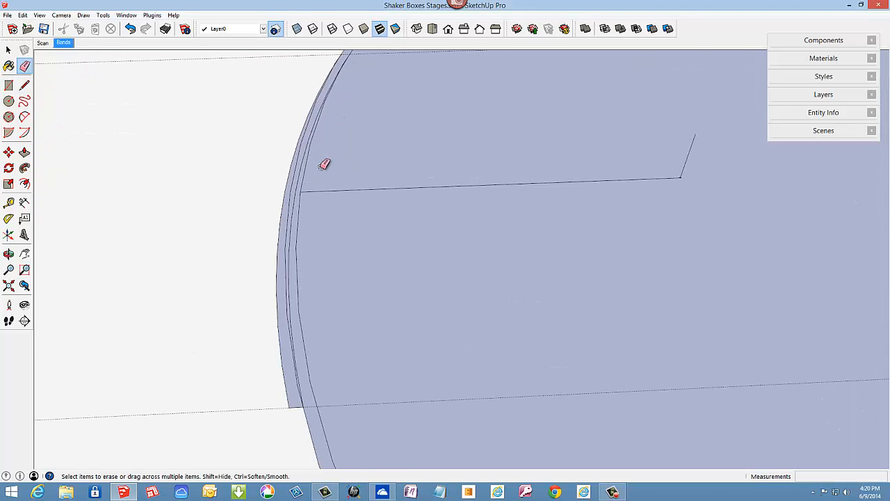
left_click(296, 180)
left_click(294, 192)
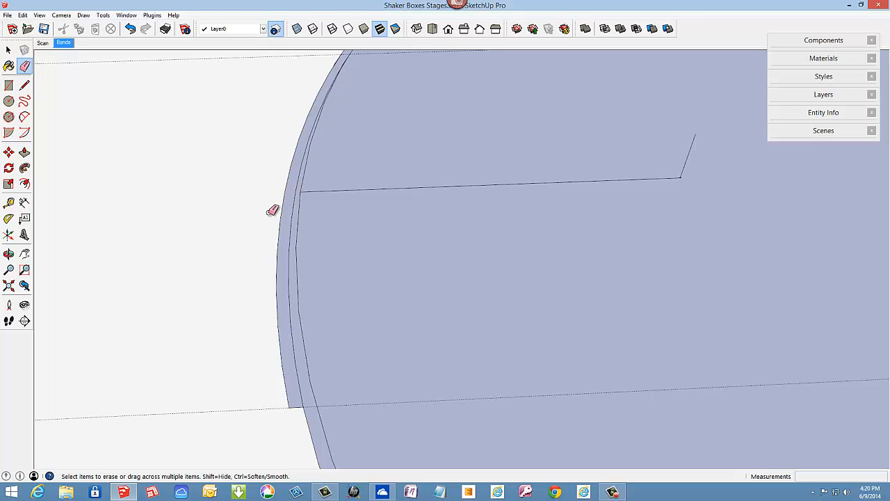
Erase the dotted guide lines crossing the oval band outline.
scroll(282, 214, "down", 3)
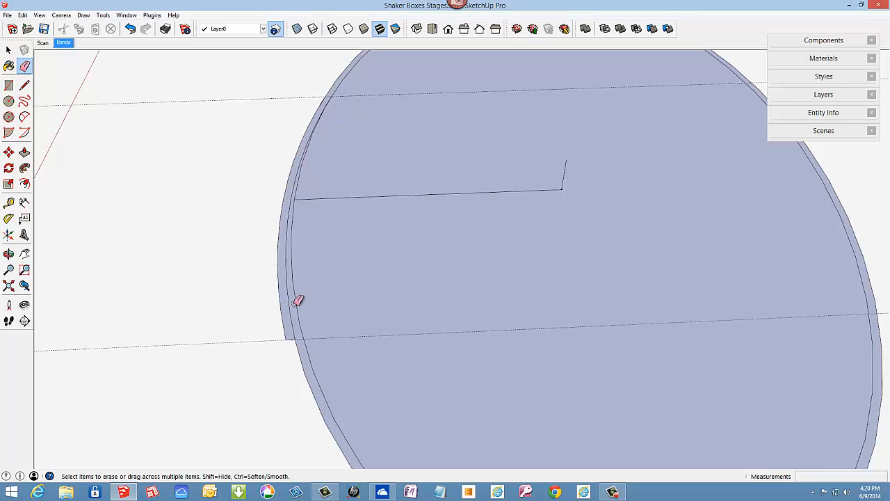
mouse_move(289, 279)
middle_mouse_down()
mouse_move(332, 276)
mouse_move(393, 253)
mouse_move(405, 219)
middle_mouse_up()
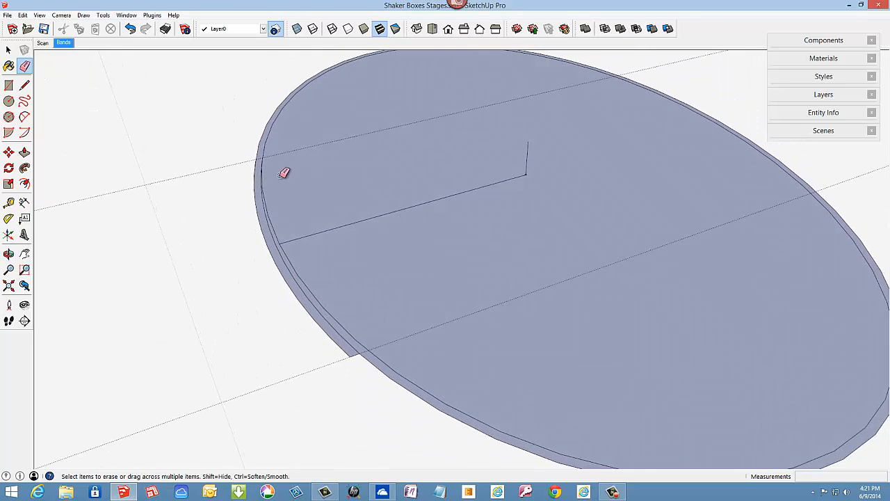
left_click(288, 375)
Extrude the band's thin wall face, including its overlap, upward by 3 11/16".
left_click(25, 152)
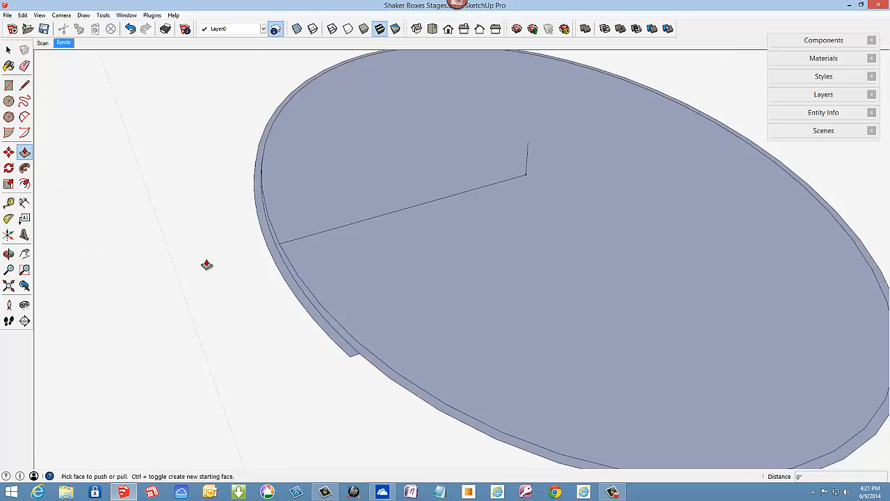
left_click(285, 272)
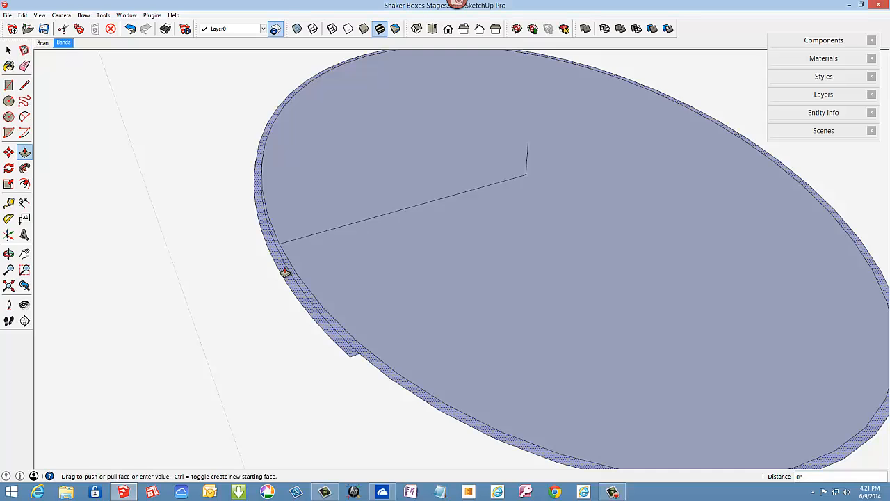
scroll(293, 233, "down", 2)
scroll(294, 232, "down", 3)
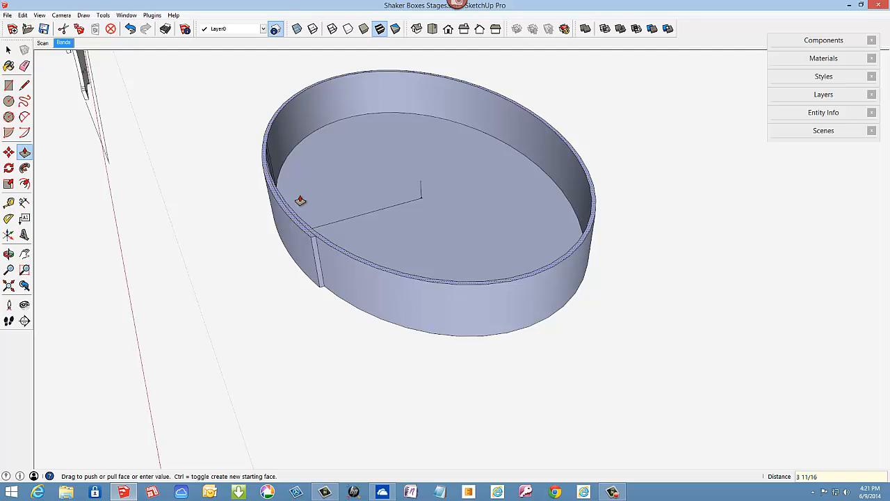
double_click(300, 200)
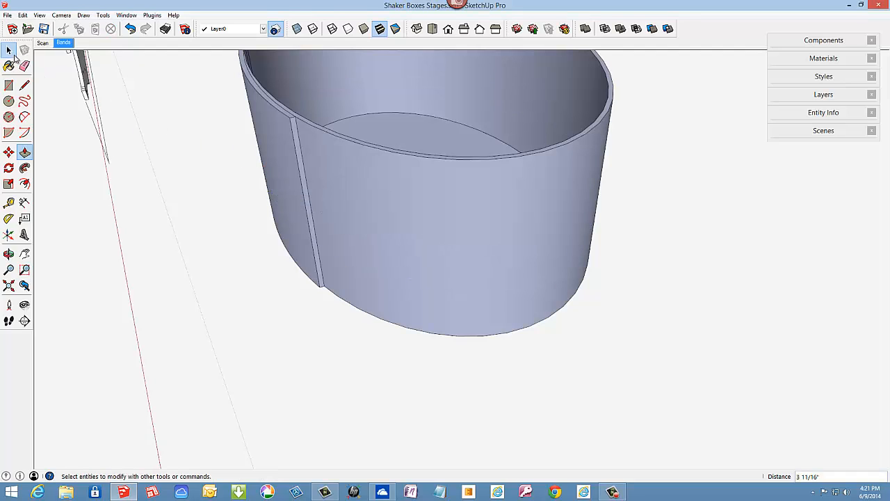
Select all connected geometry of the extruded band, reverse its faces, and clear the selection.
left_click(8, 50)
triple_click(347, 272)
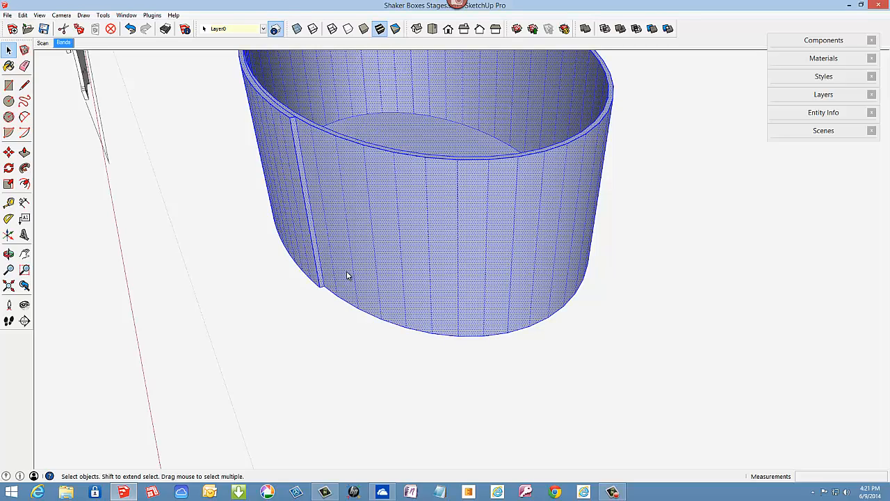
right_click(346, 272)
left_click(400, 376)
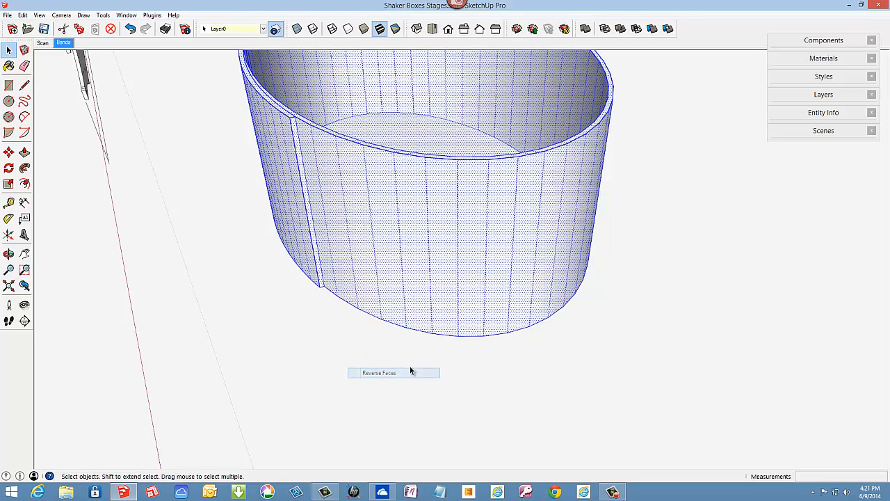
middle_click_drag(457, 313, 623, 366)
scroll(623, 365, "down", 3)
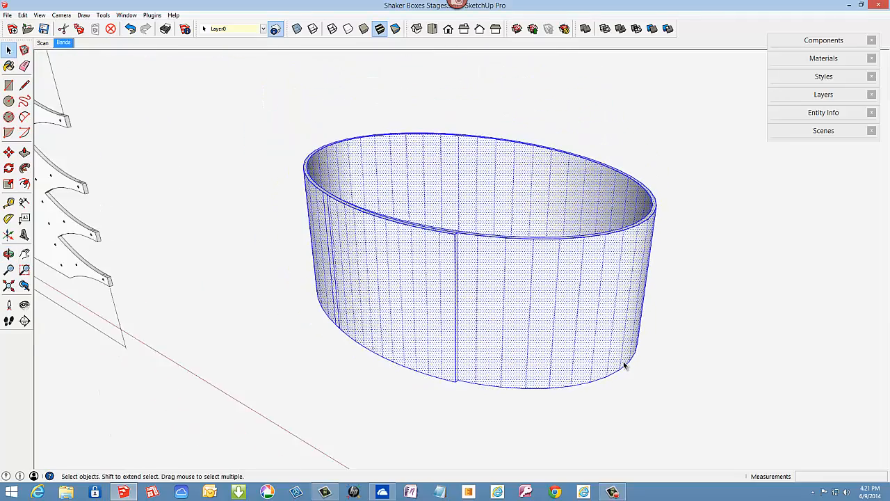
left_click(749, 355)
Copy the larger finger template from beside the scan about 44 19/64" along the red axis, placing it in front of the oval band.
scroll(630, 324, "down", 3)
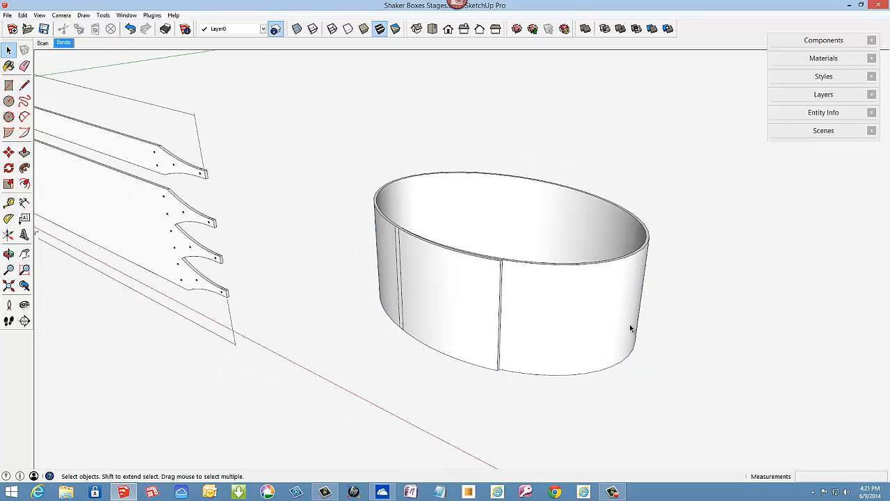
scroll(630, 324, "down", 4)
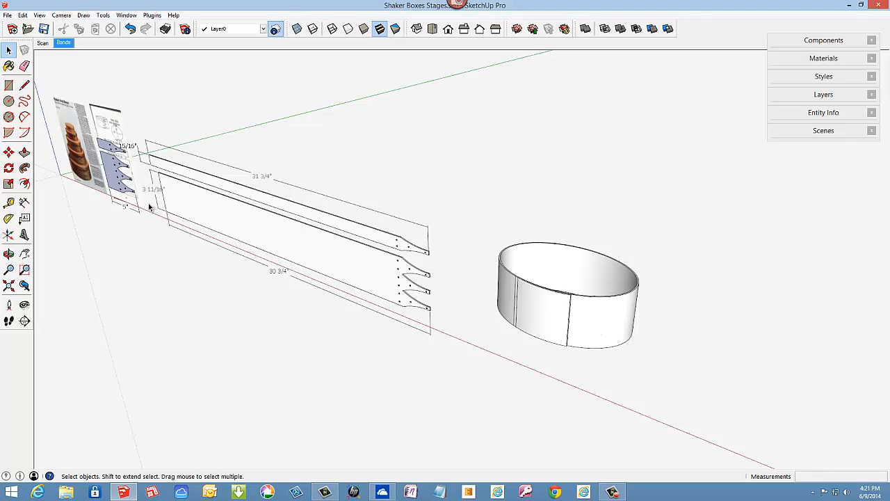
left_click(111, 184)
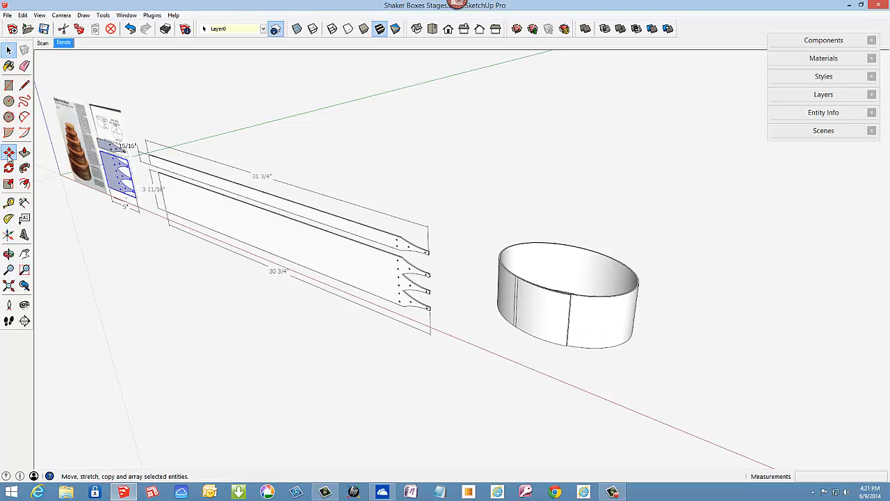
left_click(9, 152)
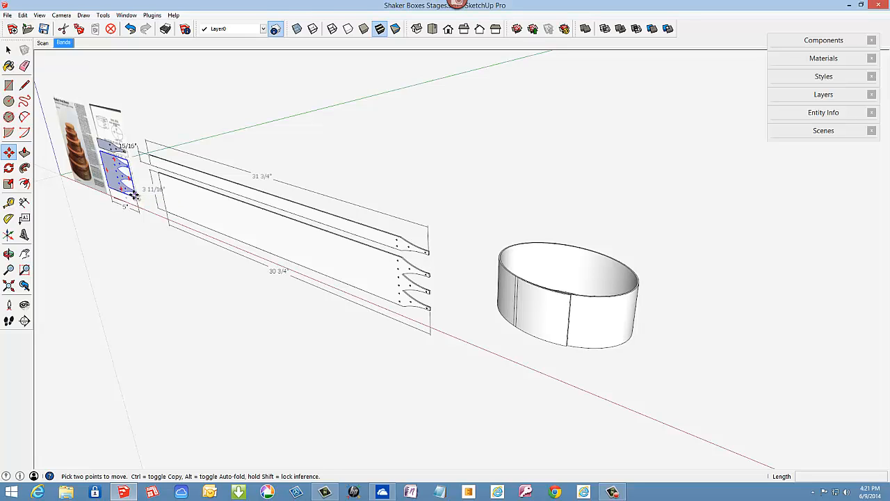
key("ctrl")
left_click(134, 196)
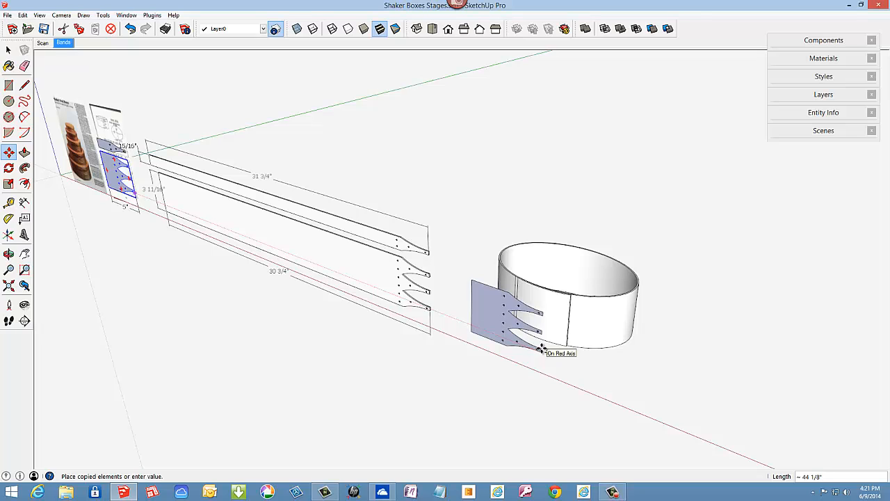
left_click(540, 358)
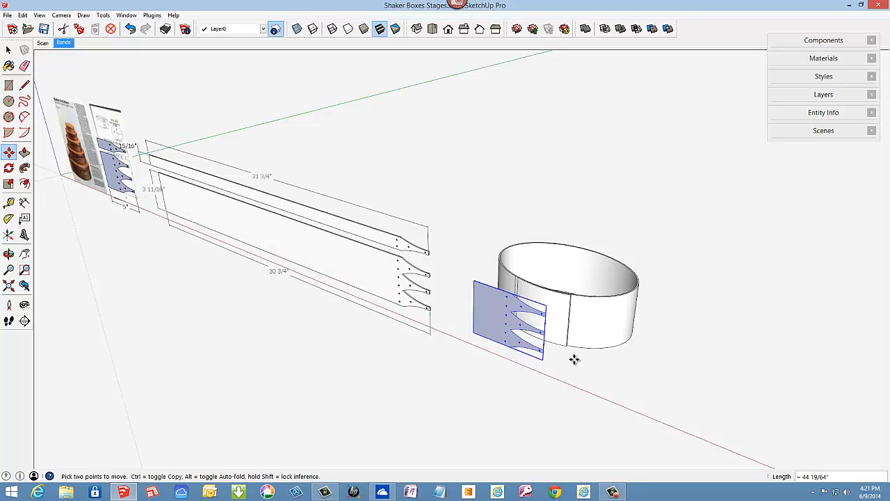
Align the template copy's fingertips with the overlap's outer end along the red axis, and its bottom edge with the band's bottom along the blue axis.
scroll(574, 358, "up", 5)
scroll(574, 359, "up", 2)
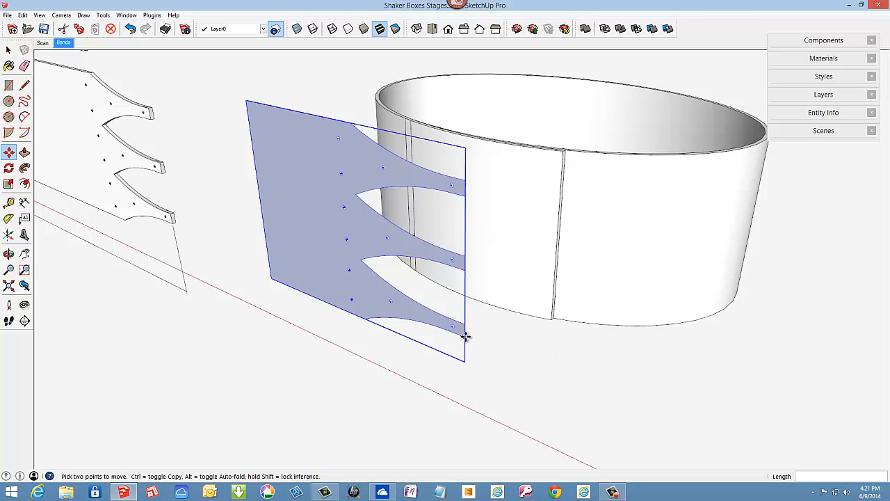
left_click(466, 336)
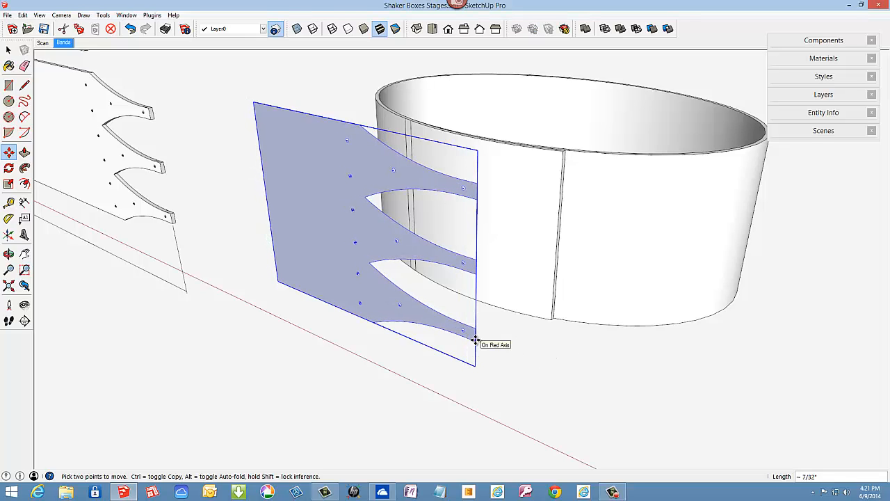
left_click(547, 318)
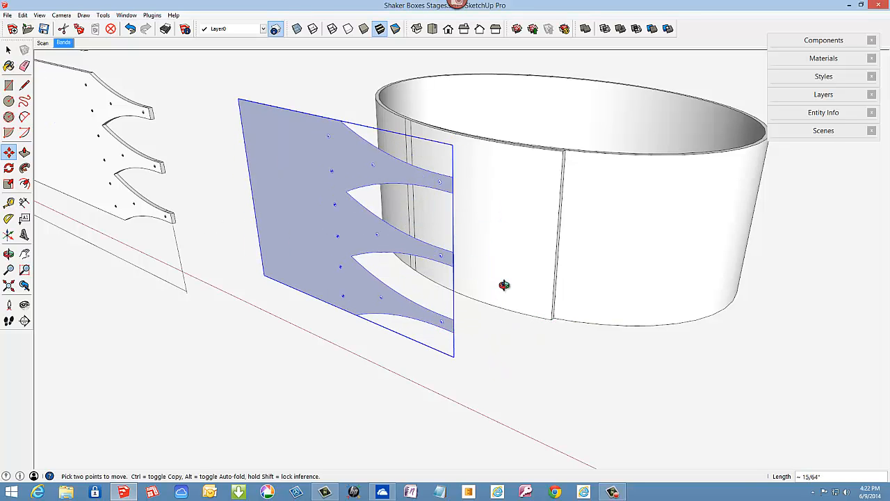
mouse_move(505, 285)
middle_mouse_down()
mouse_move(505, 247)
mouse_move(480, 175)
middle_mouse_up()
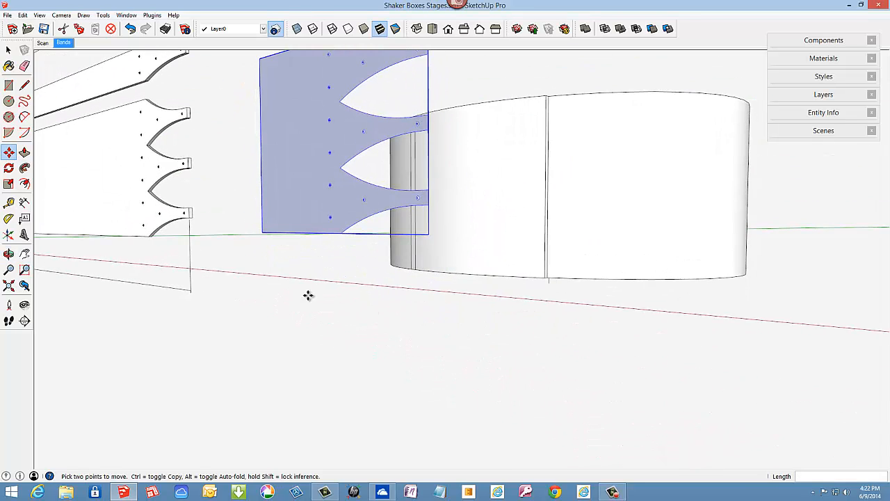
left_click(340, 231)
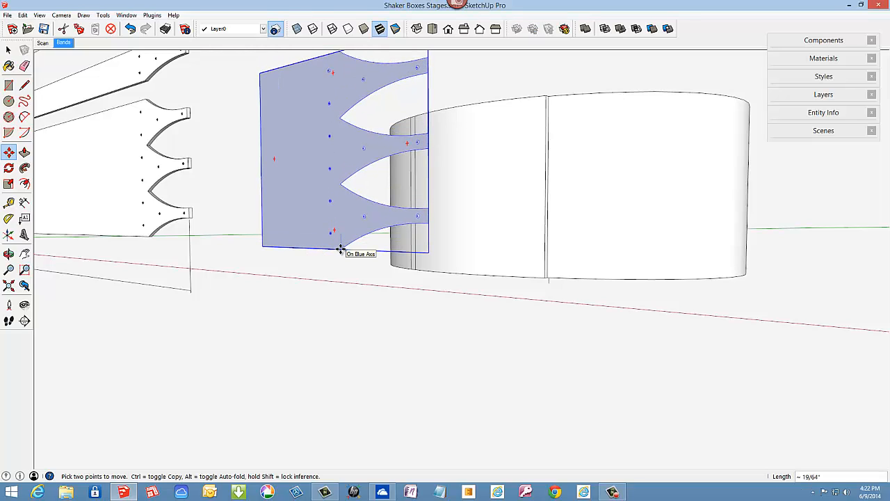
left_click(541, 277)
Move the template copy 2 37/64" along the green axis toward the band's overlap.
middle_click_drag(543, 249, 286, 349)
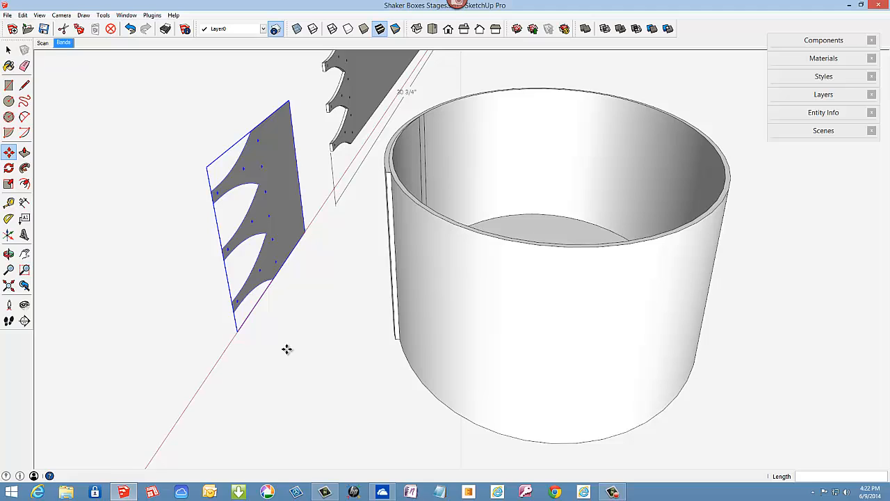
left_click(234, 304)
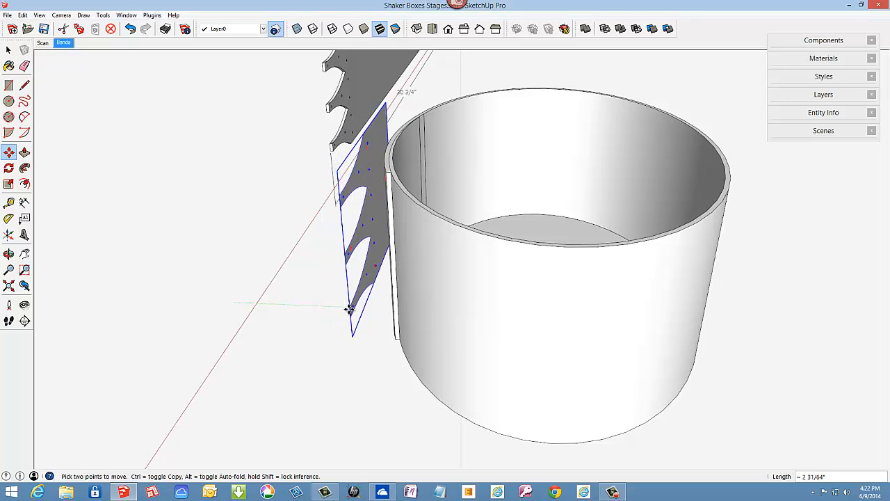
left_click(354, 310)
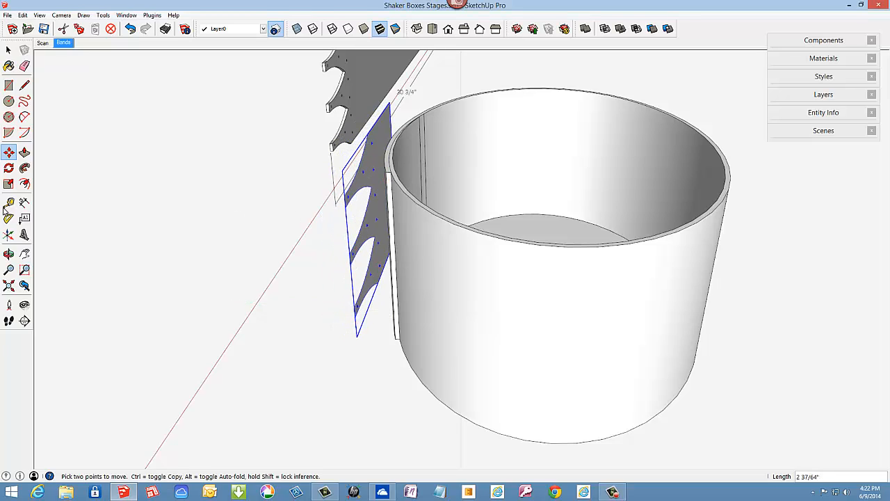
Edit the template copy's group, extrude its finger-shaped face about 1 21/32" through the band's overlap wall, and close the group.
left_click(24, 152)
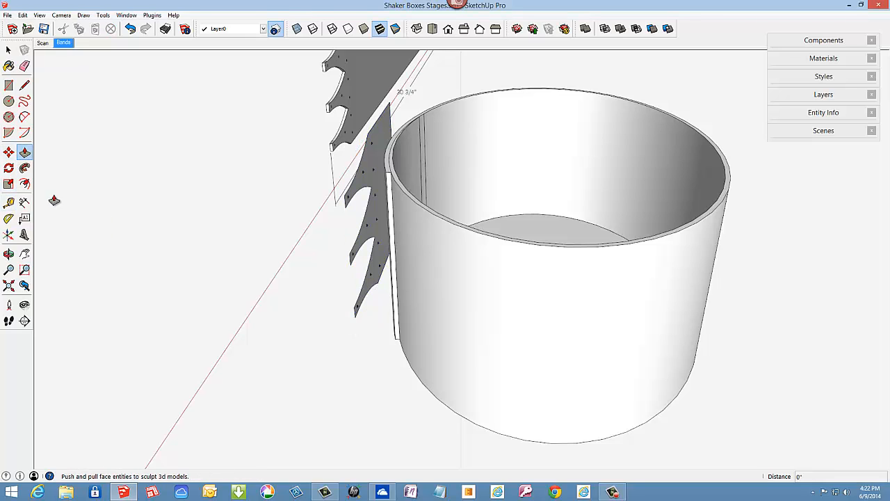
right_click(375, 217)
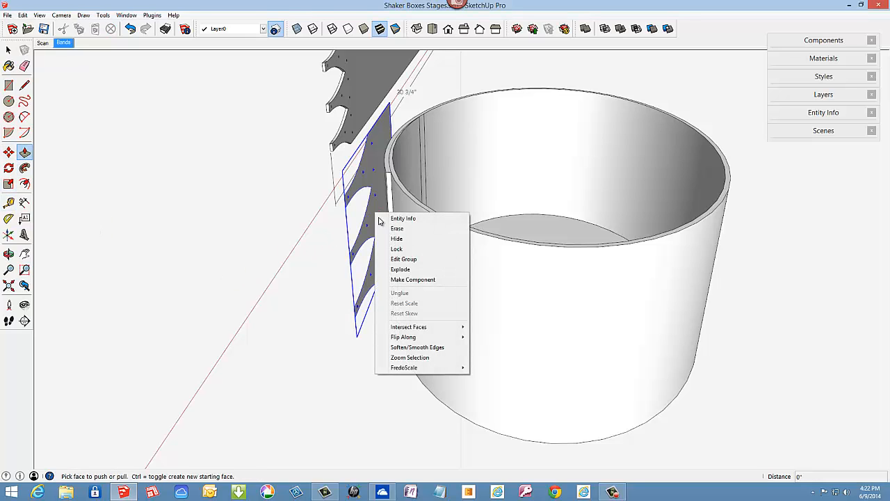
left_click(396, 258)
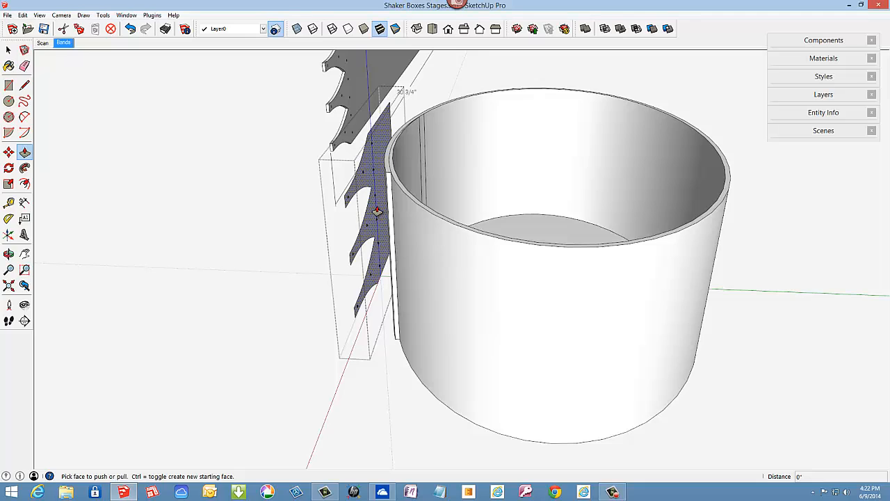
left_click(377, 210)
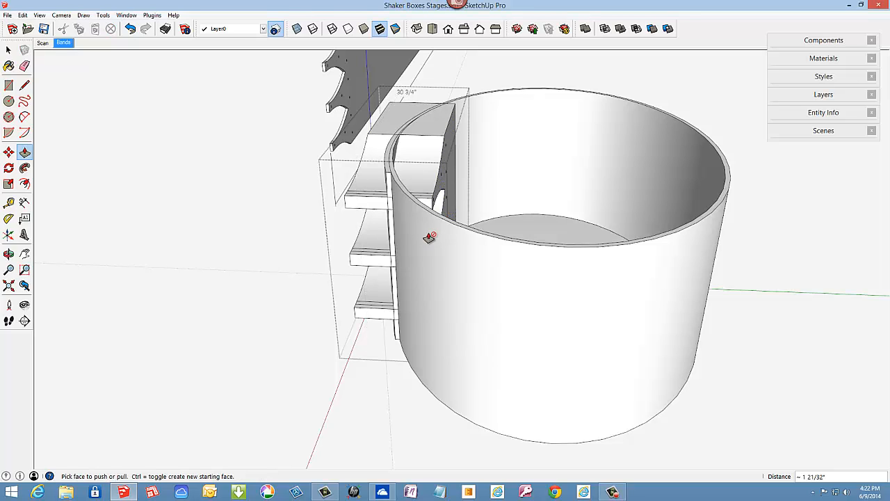
middle_click_drag(434, 255, 655, 291)
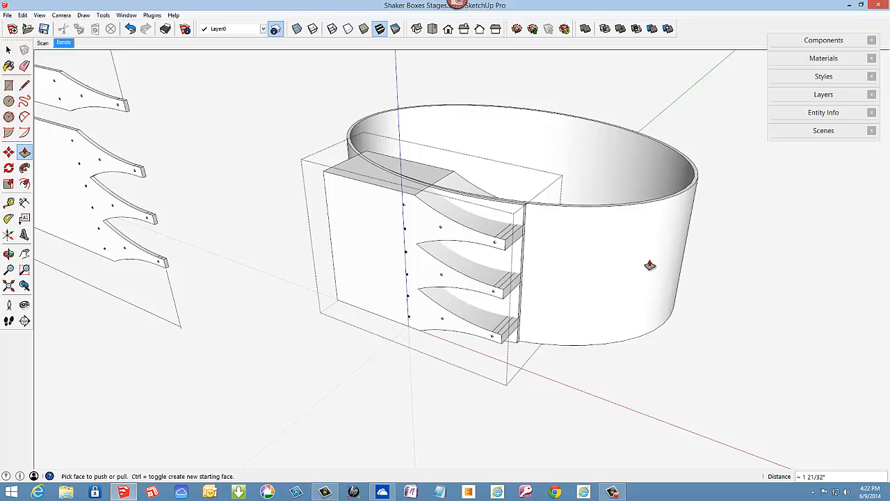
scroll(445, 265, "up", 3)
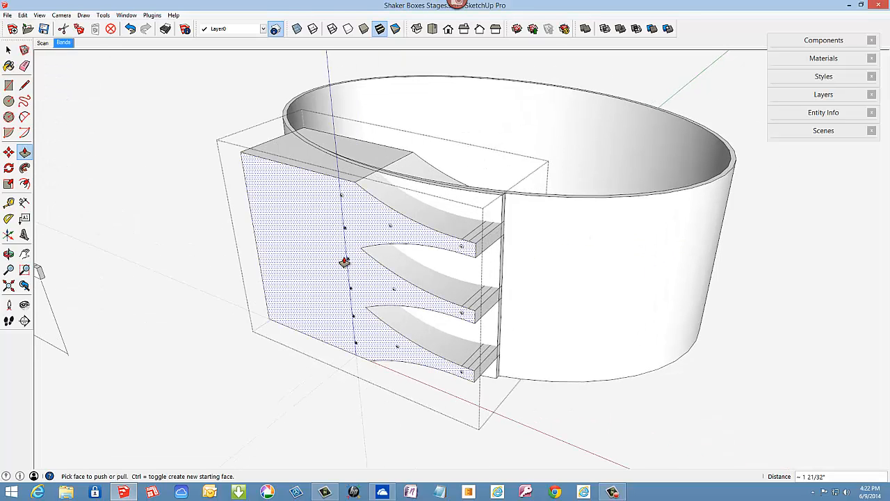
scroll(343, 263, "up", 3)
middle_click_drag(383, 207, 419, 229)
right_click(169, 204)
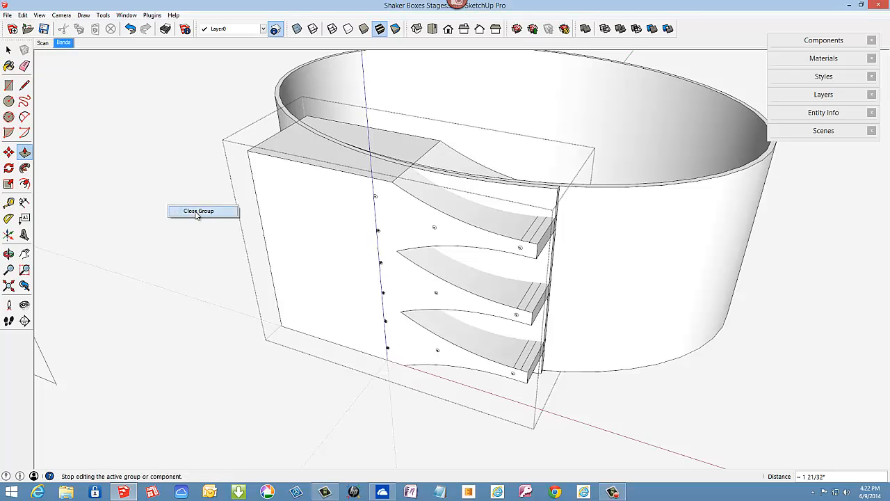
left_click(199, 213)
Select the oval band together with the extruded template and scale them uniformly by a factor of 10.
scroll(339, 278, "down", 5)
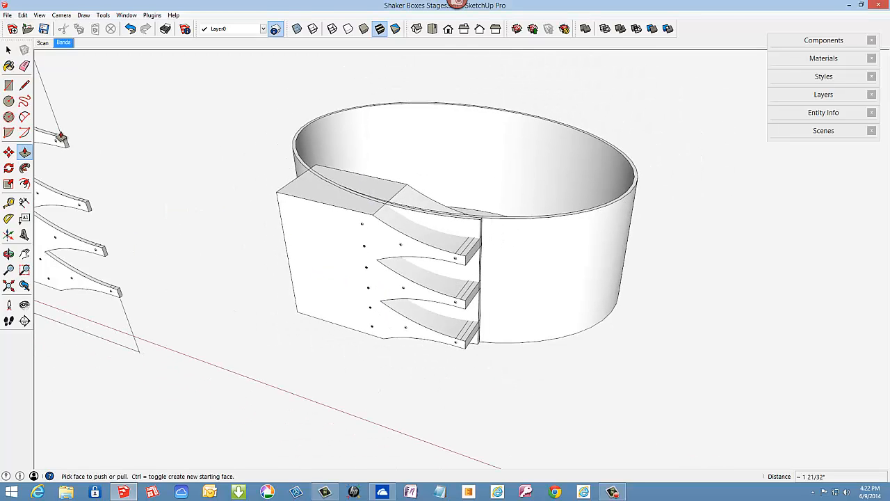
left_click(9, 49)
left_click_drag(194, 90, 674, 378)
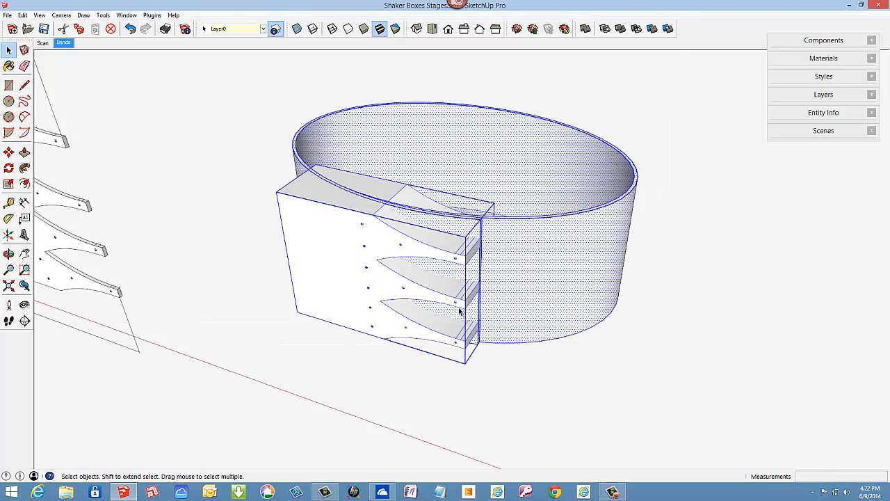
scroll(334, 293, "down", 1)
left_click(9, 183)
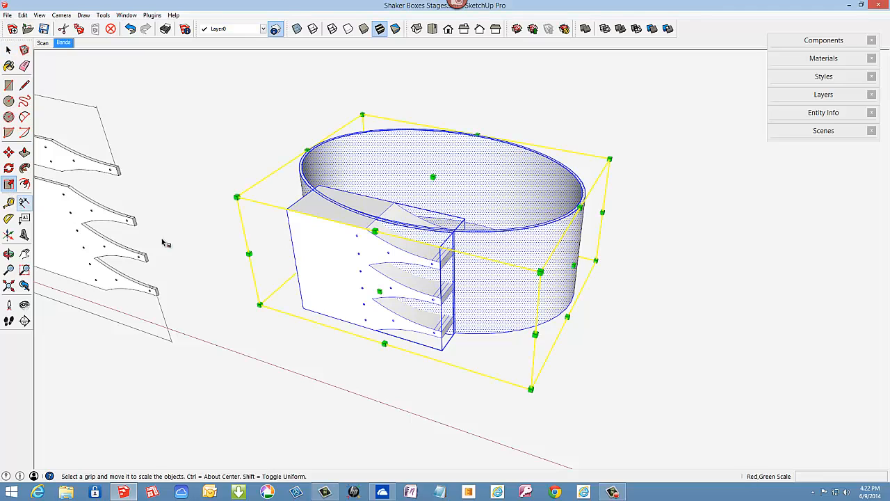
left_click_drag(610, 160, 671, 110)
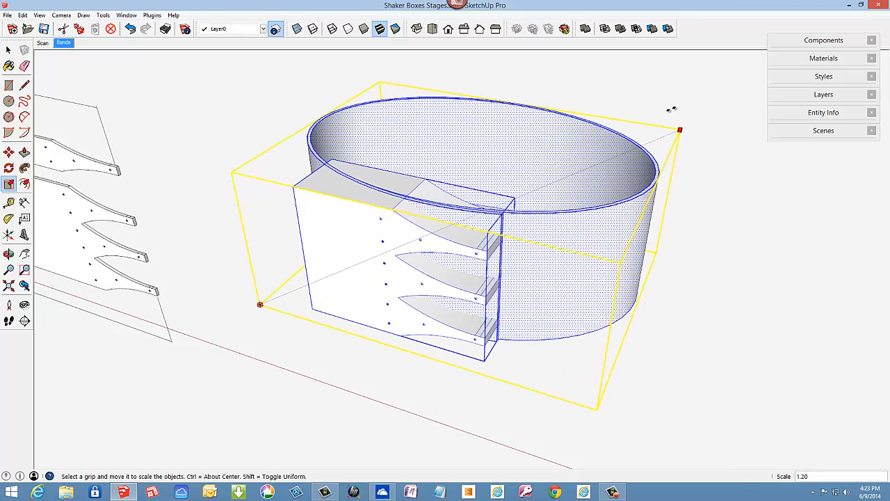
type("10")
key("Return")
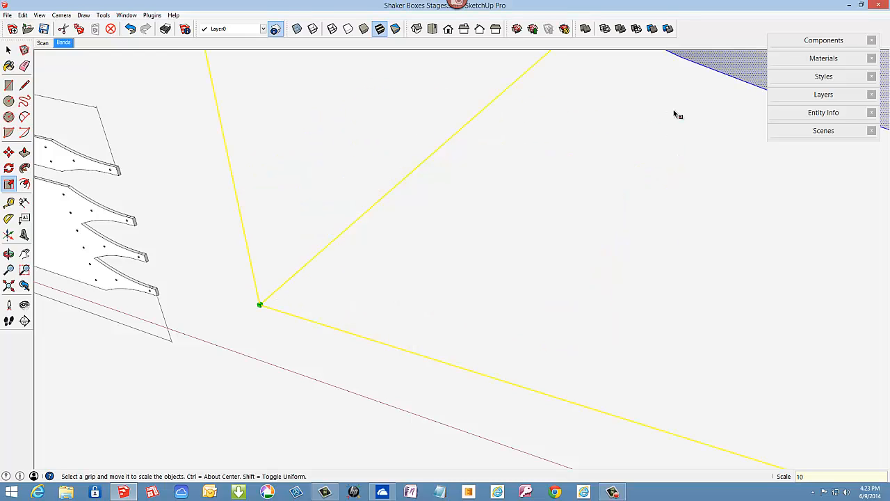
Explode the scaled template's group into loose geometry.
left_click(8, 285)
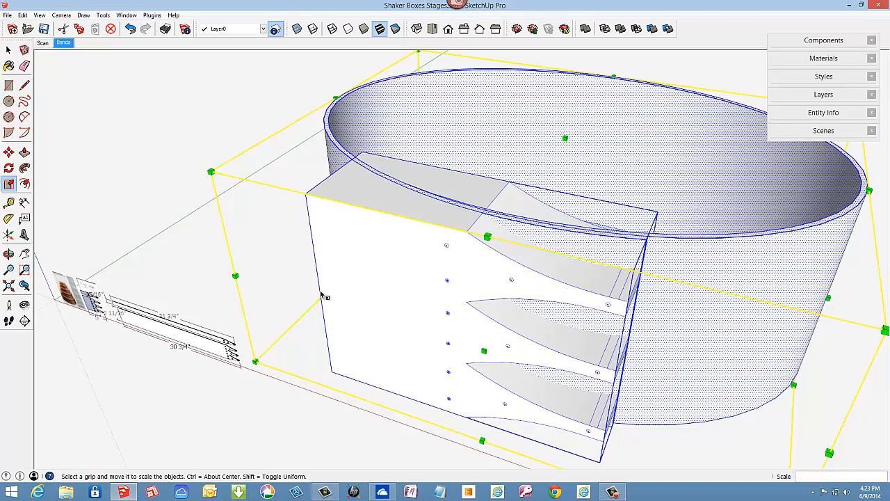
scroll(322, 295, "down", 3)
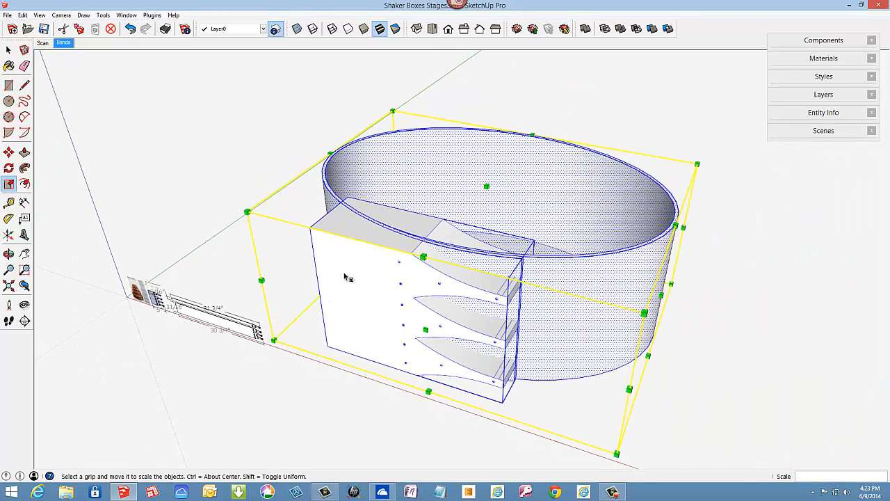
key("space")
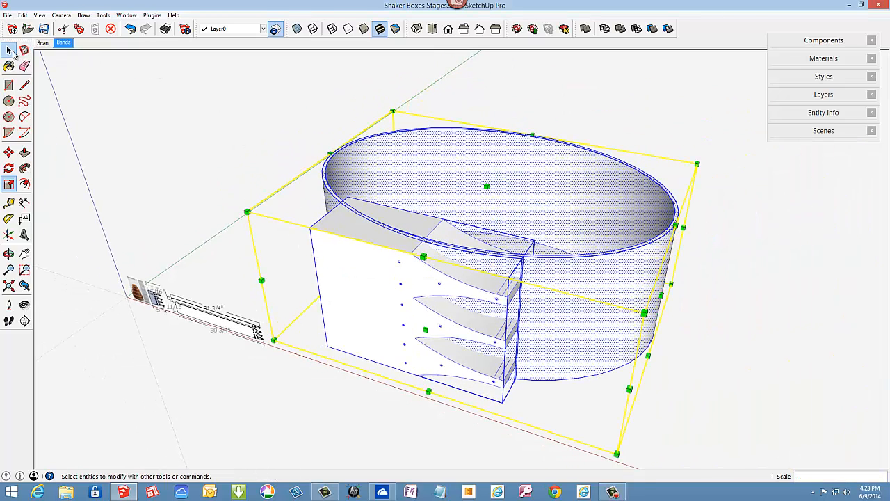
left_click(335, 265)
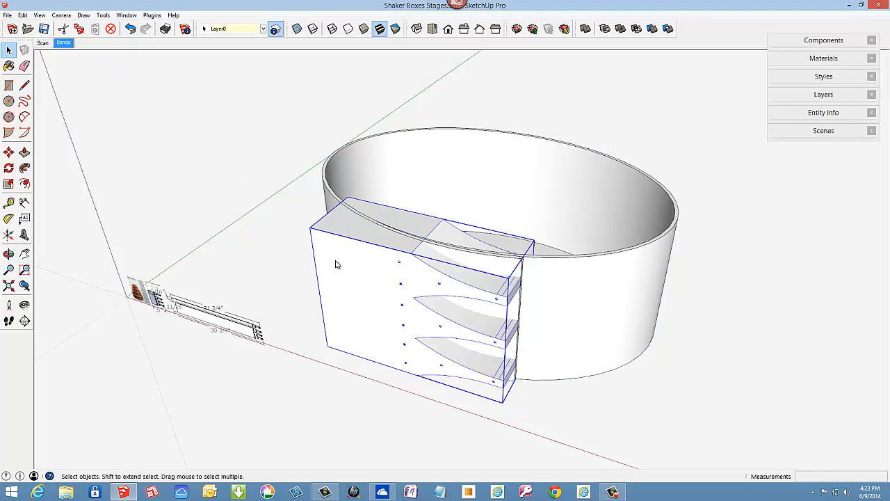
right_click(335, 265)
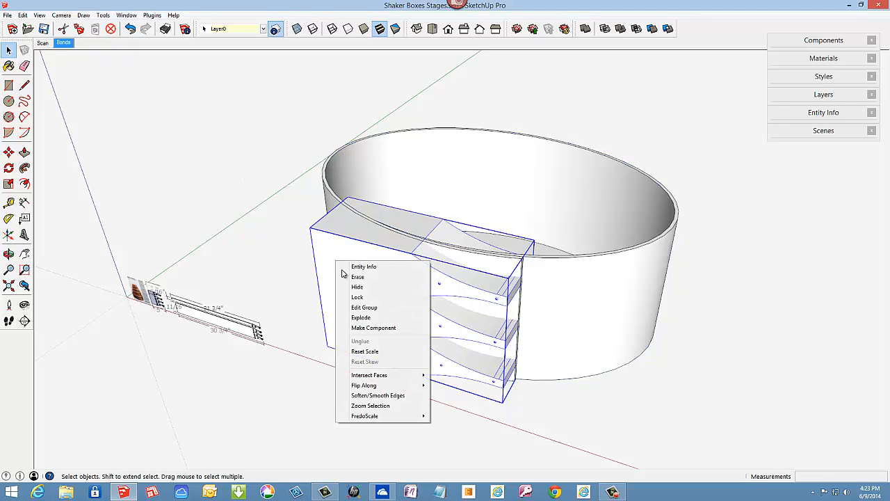
left_click(360, 318)
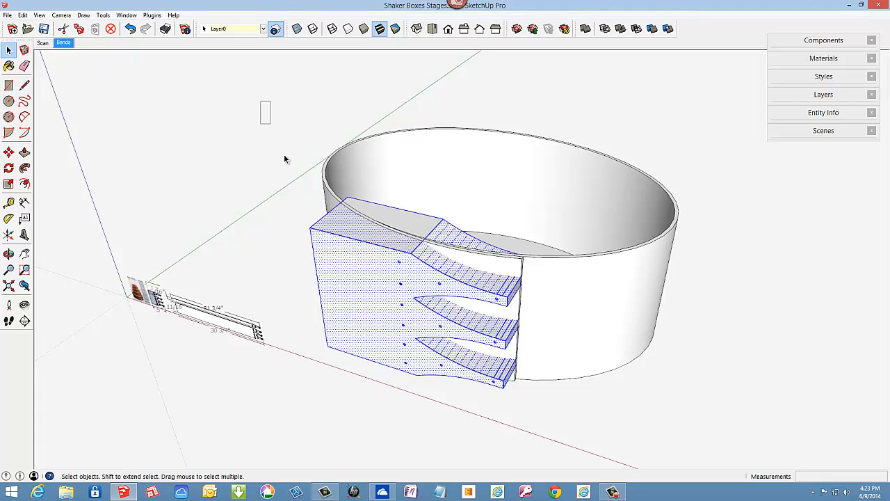
Intersect the faces of the oval band and the exploded template with the model, and clear the selection.
left_click_drag(283, 157, 706, 415)
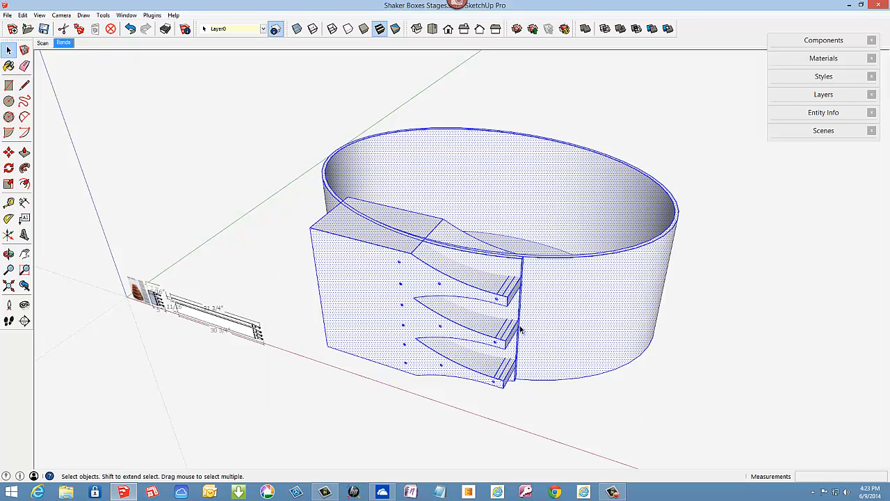
right_click(488, 293)
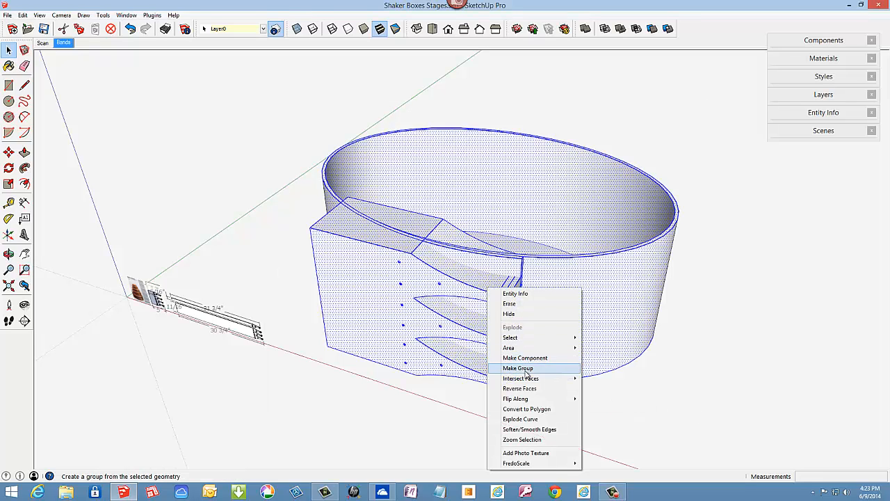
mouse_move(561, 381)
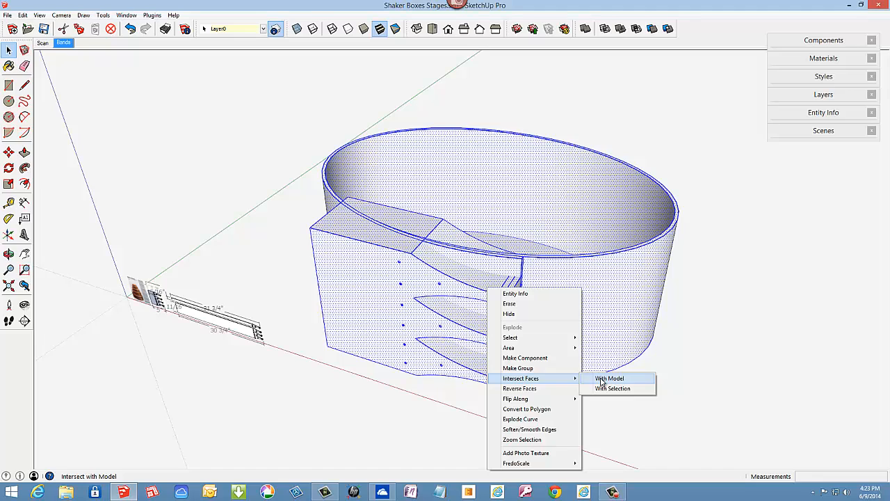
left_click(603, 381)
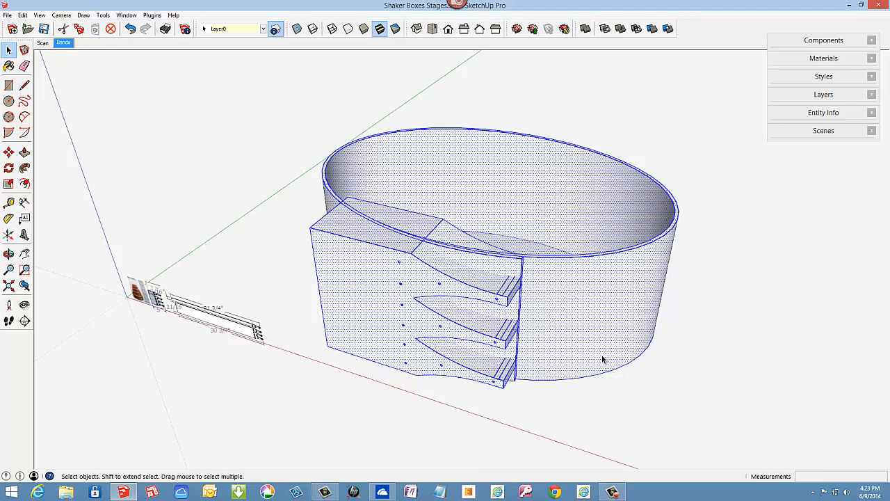
key("ctrl+t")
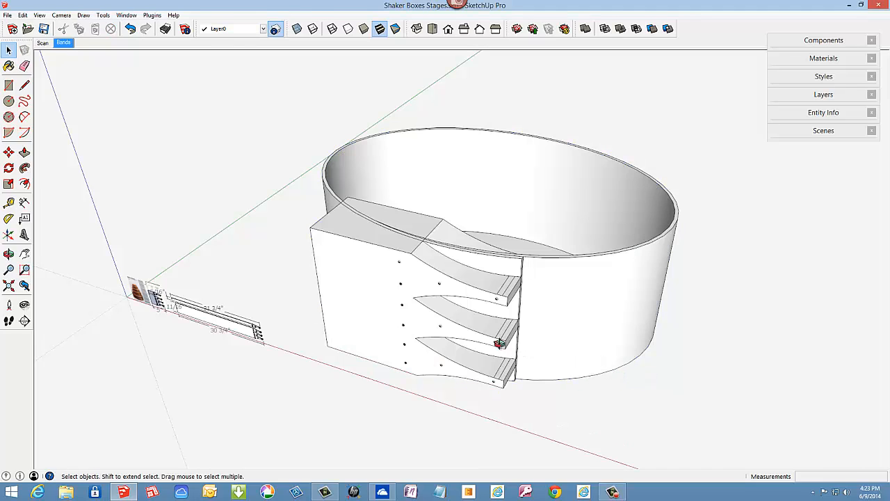
Show the model from the top in parallel projection.
middle_click_drag(499, 343, 462, 294)
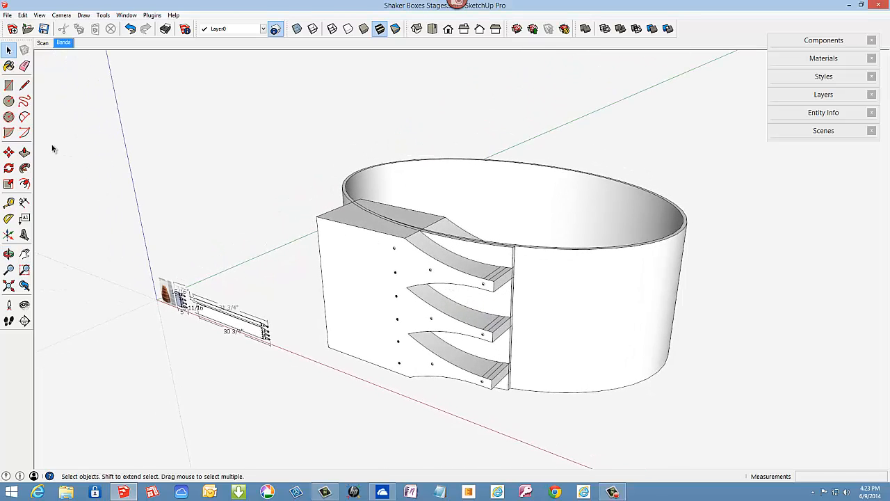
left_click(25, 66)
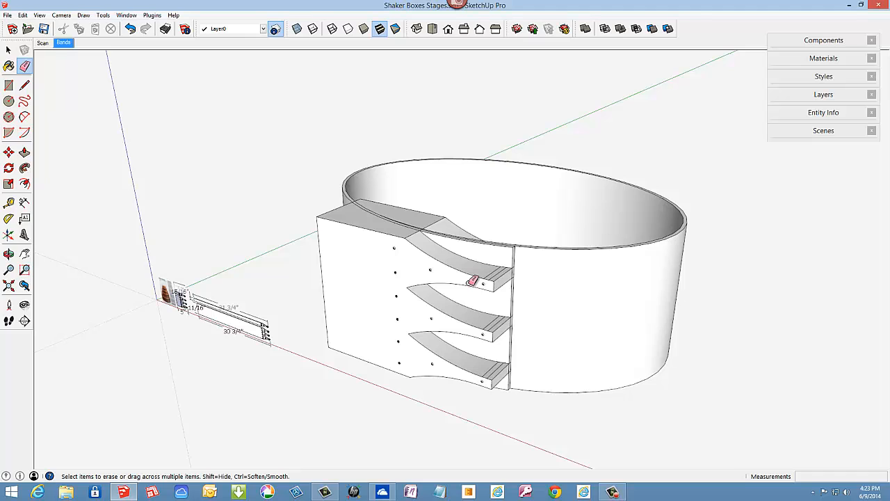
mouse_move(422, 264)
middle_mouse_down()
mouse_move(459, 302)
mouse_move(483, 310)
middle_mouse_up()
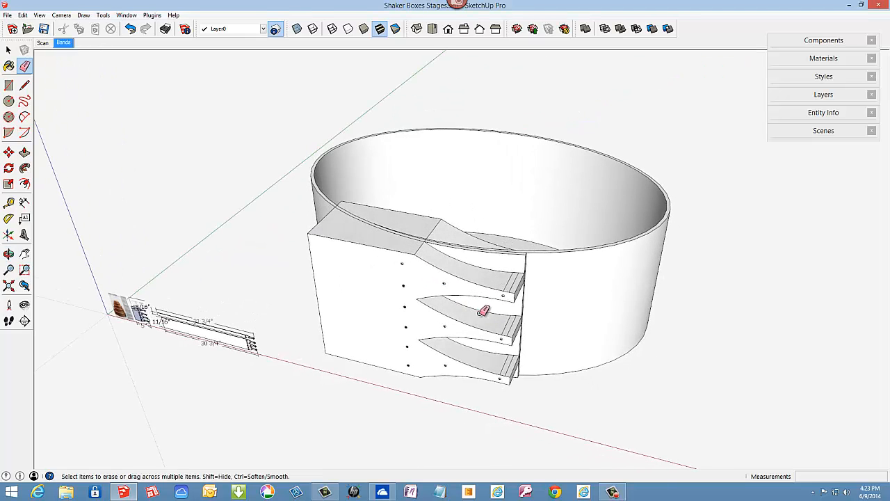
left_click(429, 32)
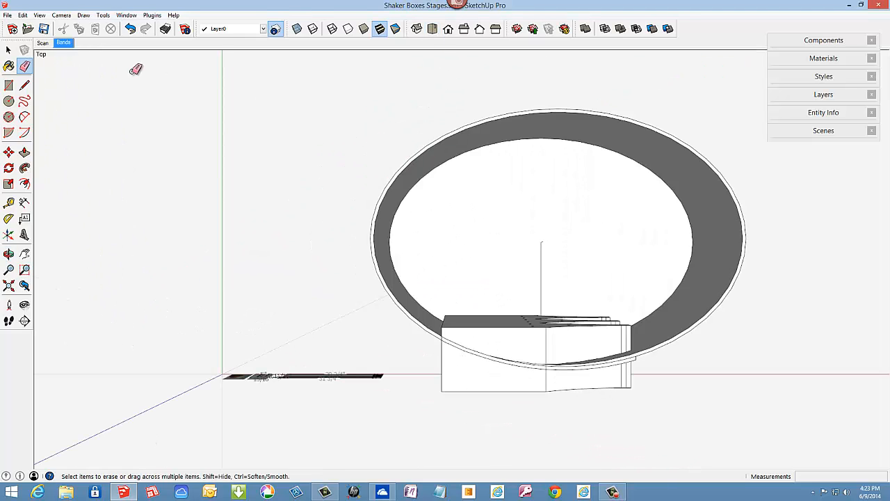
left_click(61, 15)
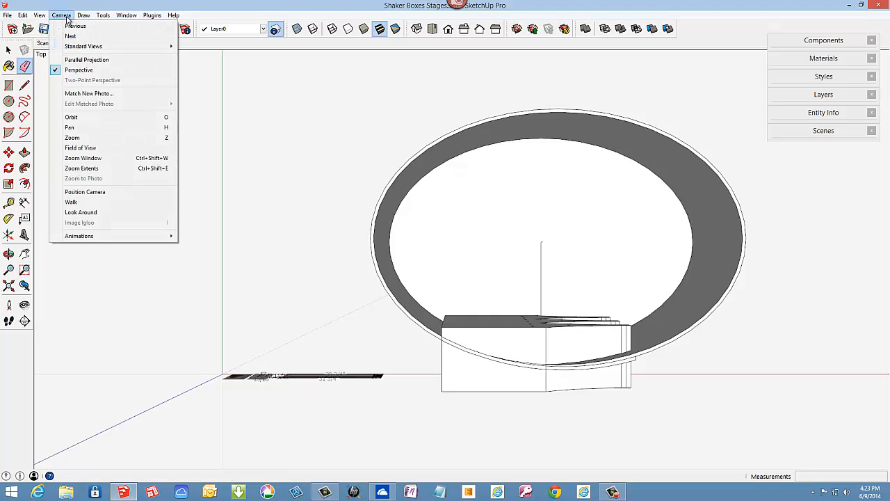
left_click(82, 59)
scroll(577, 307, "up", 1)
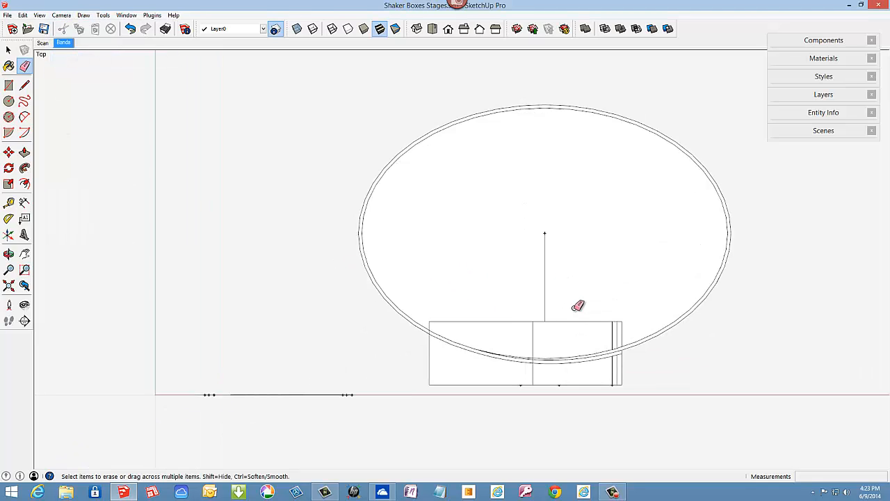
scroll(578, 306, "up", 4)
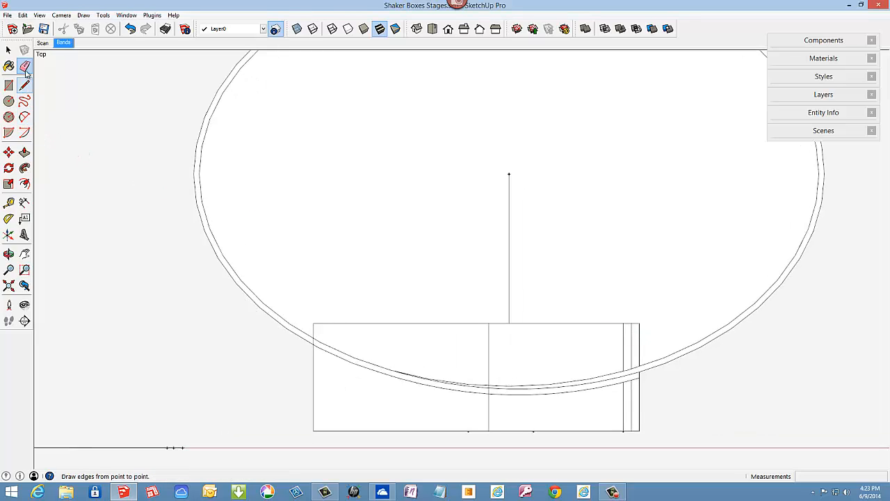
Delete the template geometry inside the oval band, keeping the oval's bottom face and centre line out of the selection.
left_click(8, 50)
left_click_drag(306, 315, 515, 329)
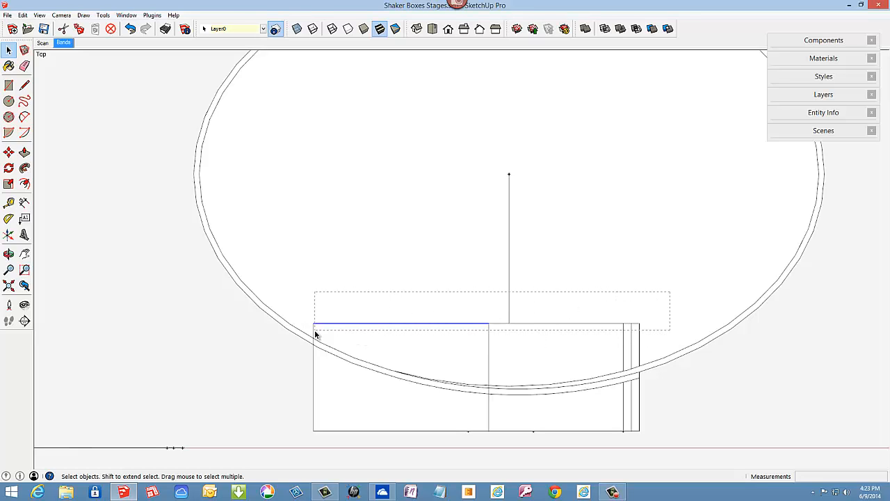
left_click_drag(311, 333, 310, 331)
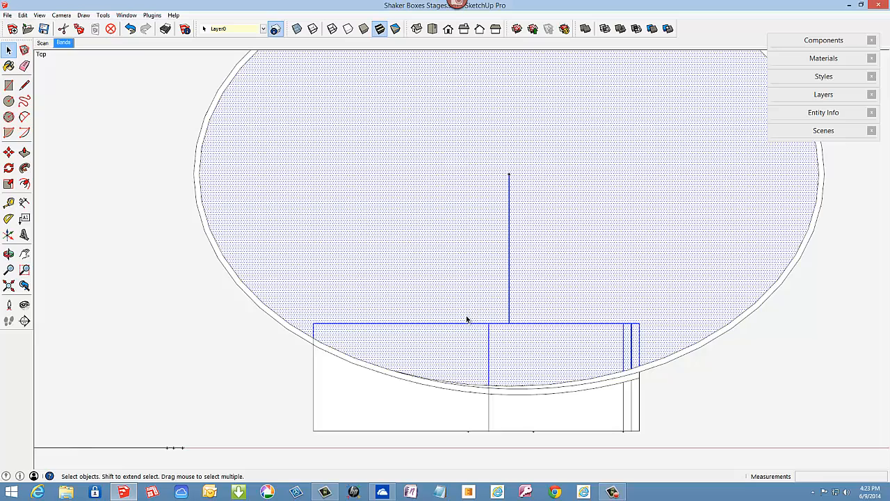
left_click(432, 243, "shift")
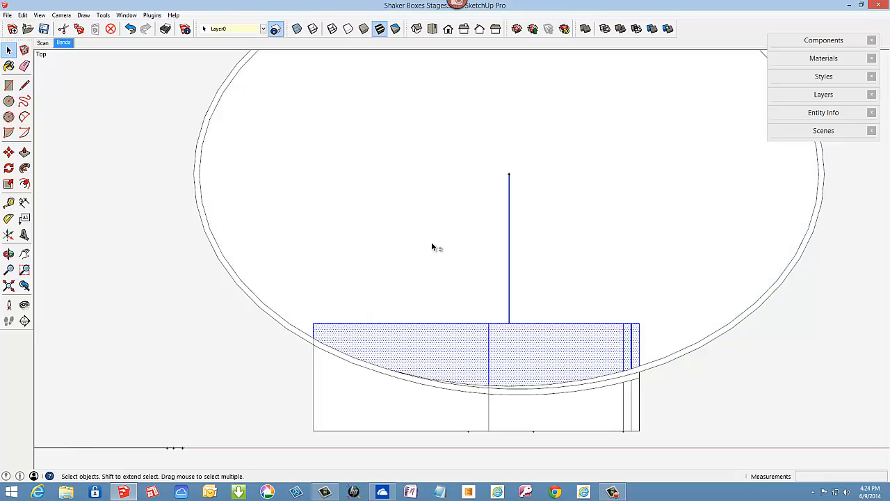
left_click(509, 198, "shift")
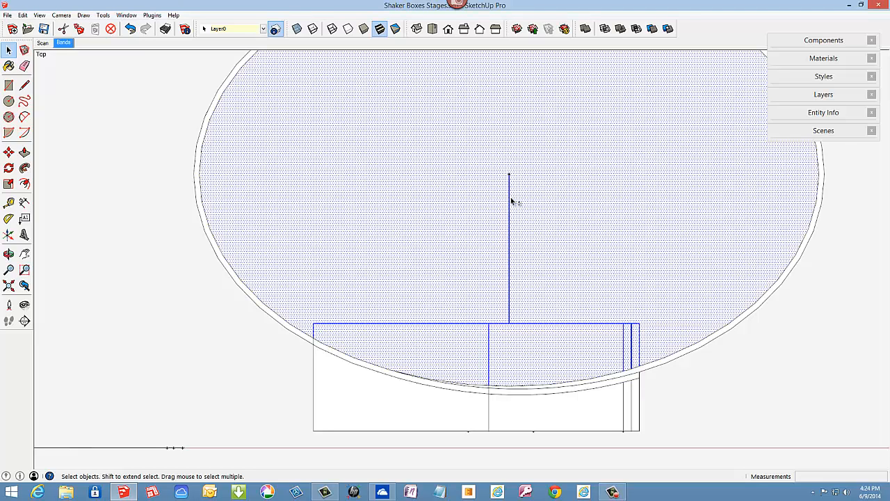
left_click(508, 216, "shift")
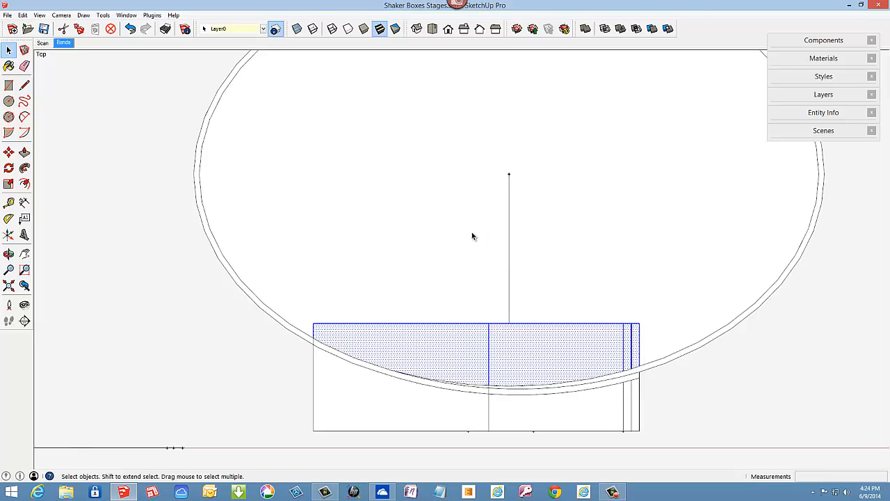
key("ctrl+t")
Delete the template geometry that projects outside the oval band.
scroll(428, 194, "down", 3)
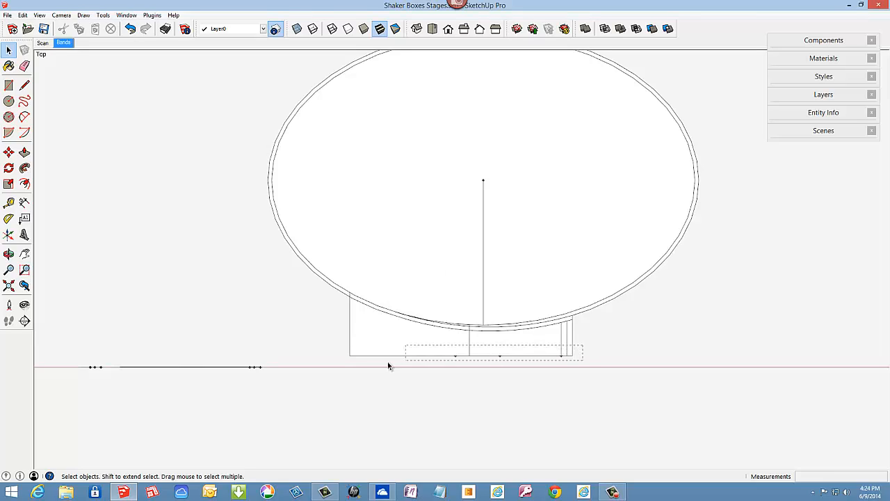
left_click_drag(336, 368, 336, 367)
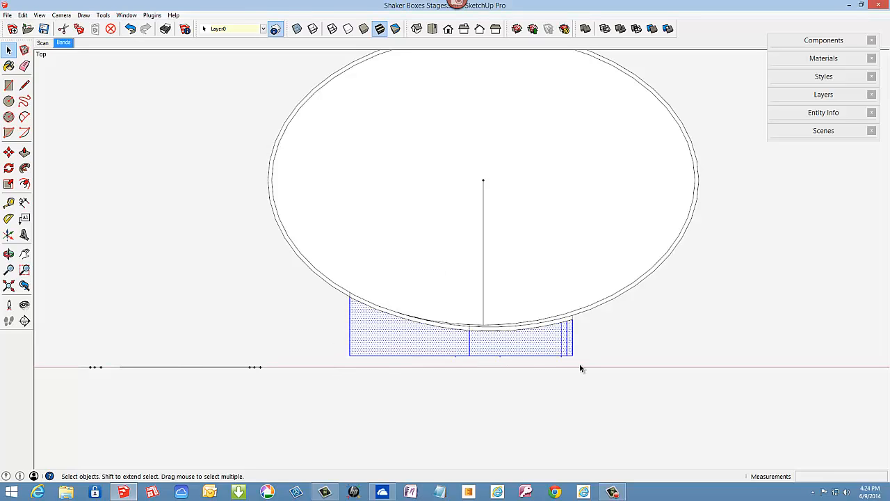
key("Delete")
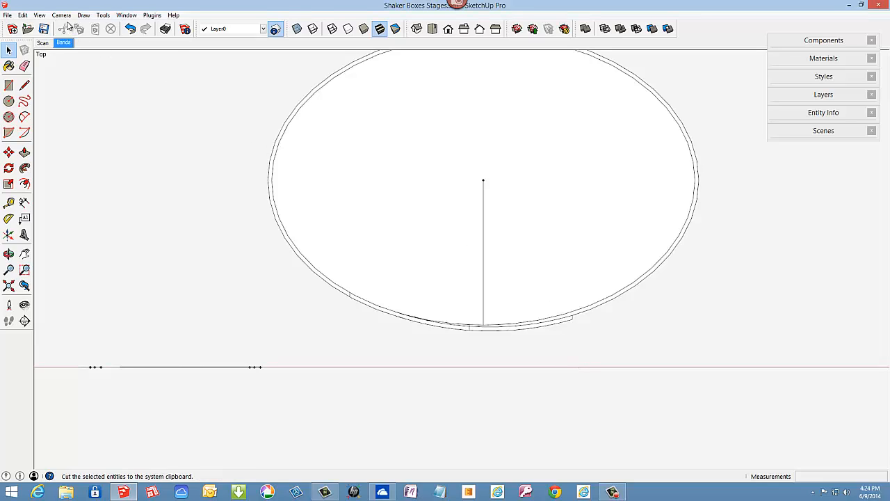
Return the camera to perspective projection with the band's overlap in view.
left_click(61, 14)
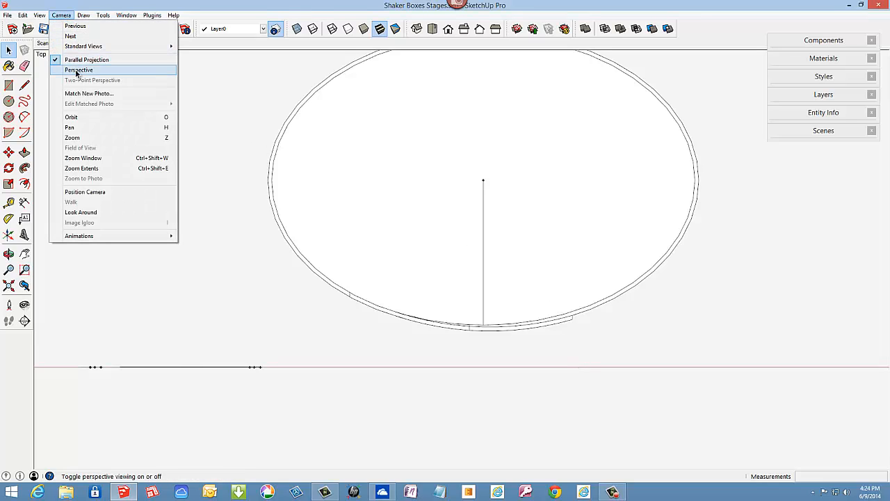
left_click(78, 70)
middle_click_drag(468, 319, 388, 234)
scroll(524, 290, "up", 4)
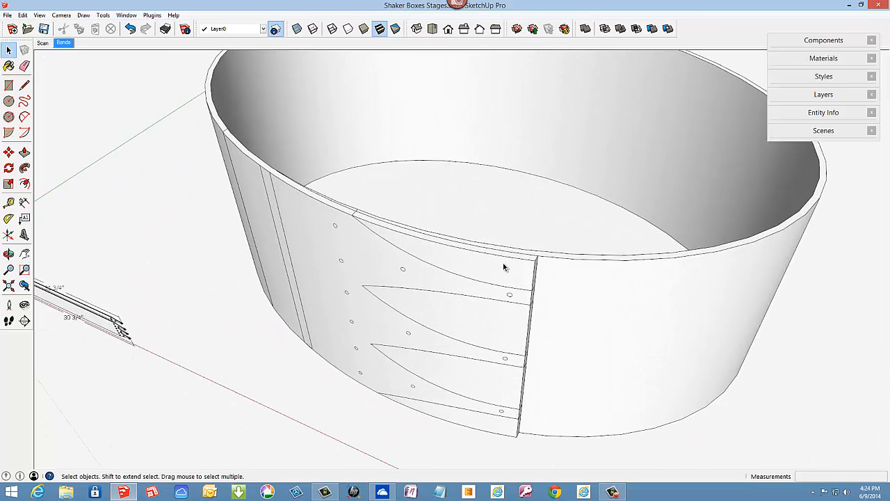
Erase the overlap's upper outer corner edge to remove the waste piece above the top finger.
left_click(24, 65)
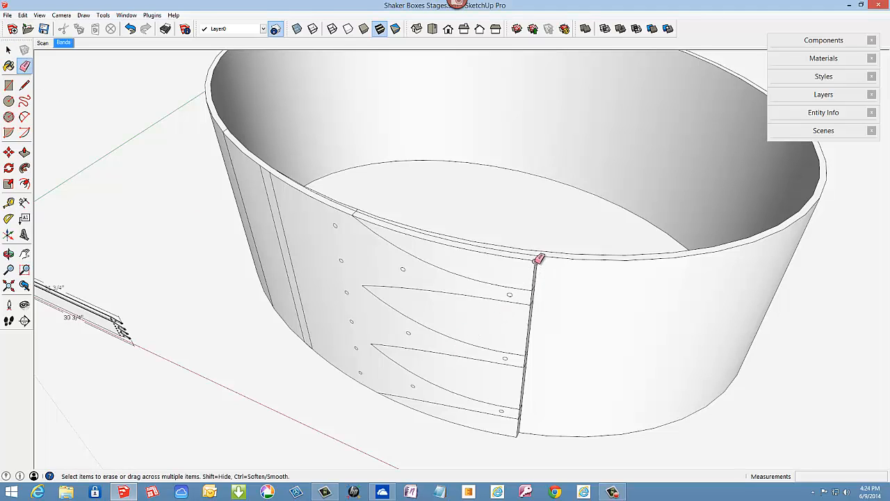
left_click(538, 260)
mouse_move(521, 292)
middle_mouse_down()
mouse_move(557, 310)
mouse_move(491, 201)
mouse_move(477, 224)
middle_mouse_up()
scroll(479, 228, "up", 3)
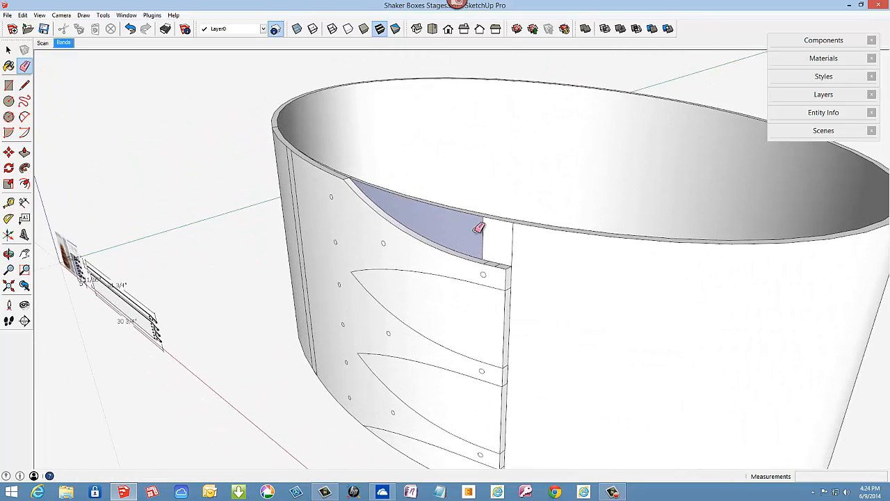
scroll(479, 228, "up", 2)
Reverse the exposed band face above the top finger and erase the stray vertical edges beside it.
right_click(424, 224)
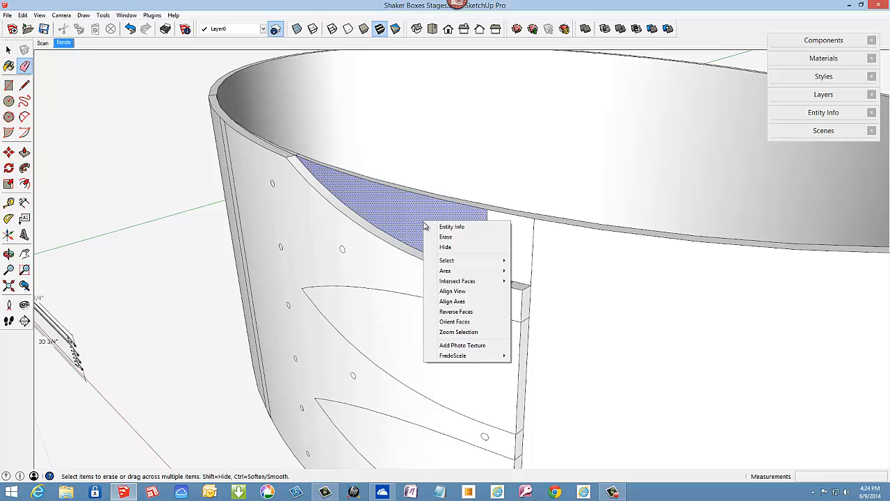
left_click(456, 311)
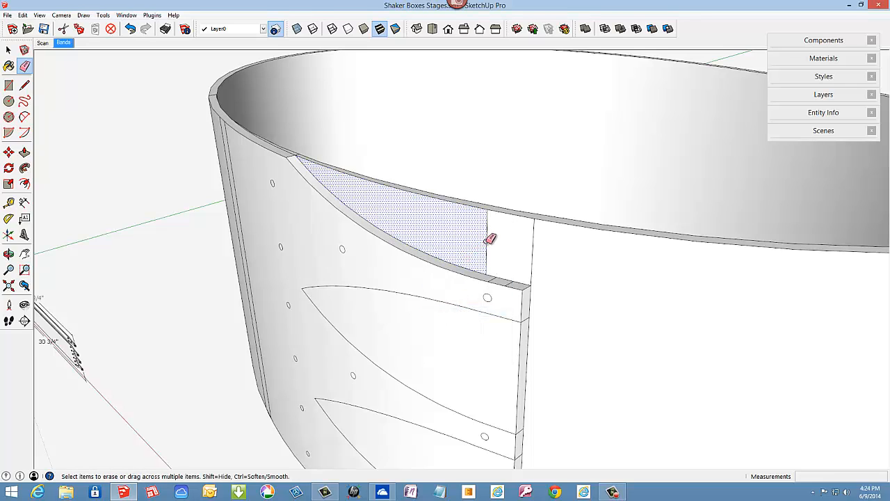
left_click(488, 239)
left_click(533, 240)
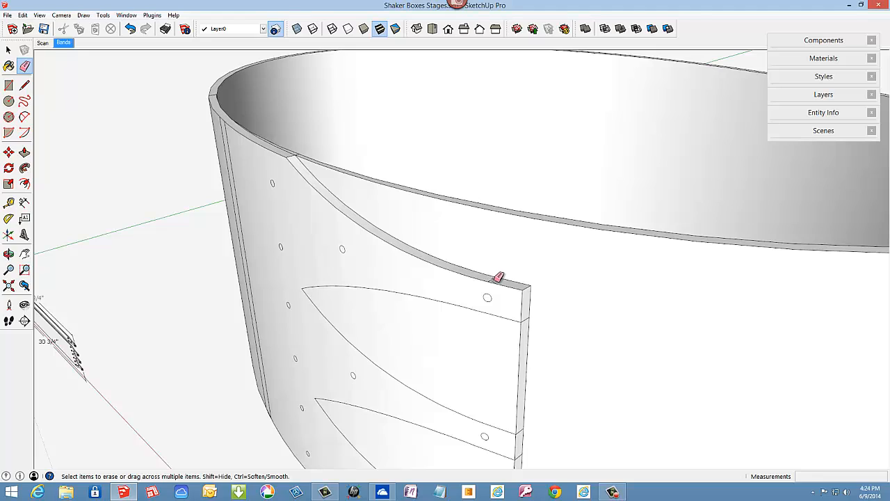
Erase the waste piece between the top and middle fingers along with the vertical edges crossing the opening.
left_click(522, 344)
left_click(481, 351)
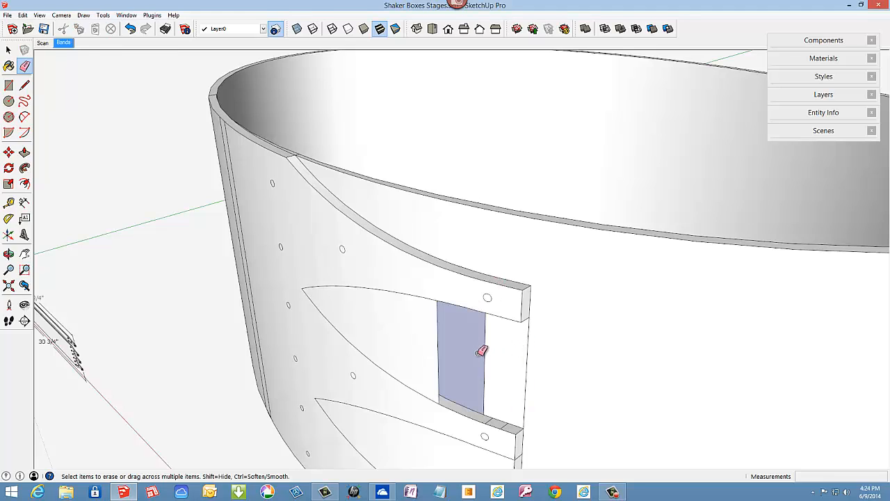
left_click(438, 337)
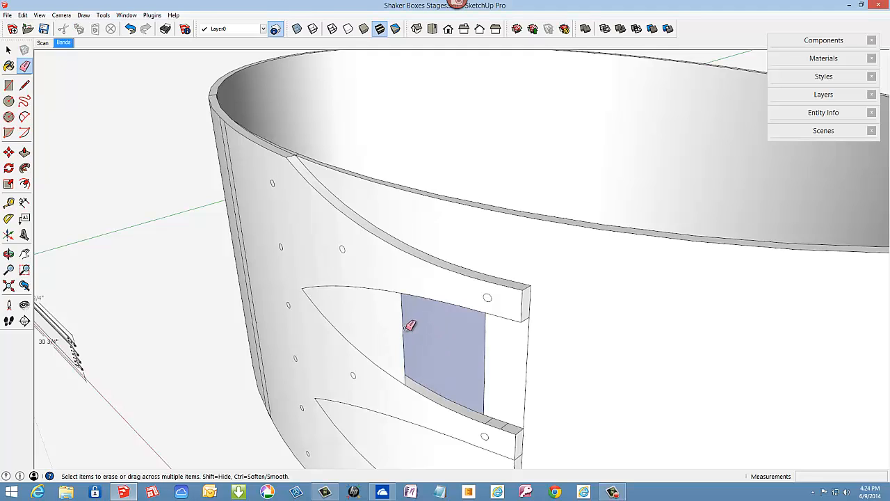
left_click(405, 324)
left_click(371, 310)
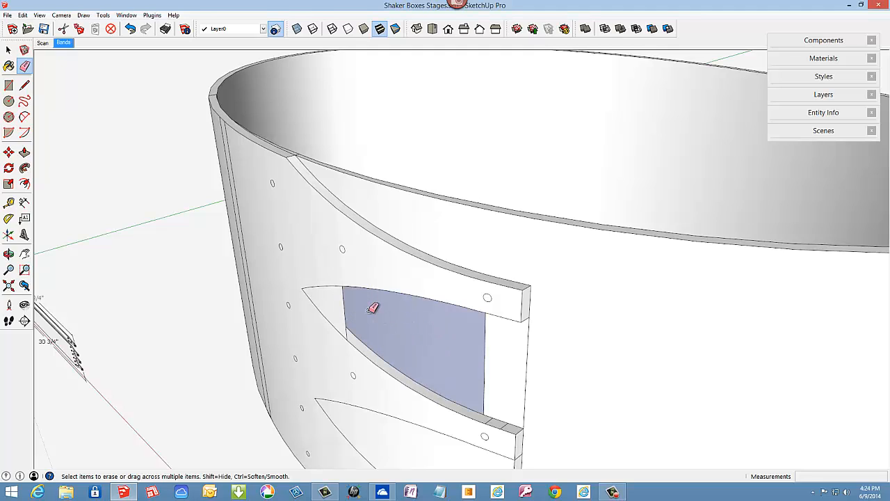
left_click(344, 292)
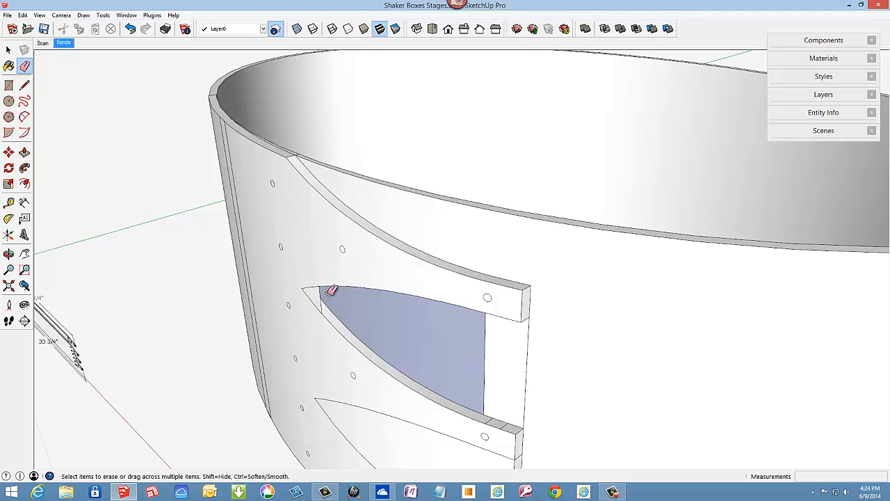
left_click(323, 290)
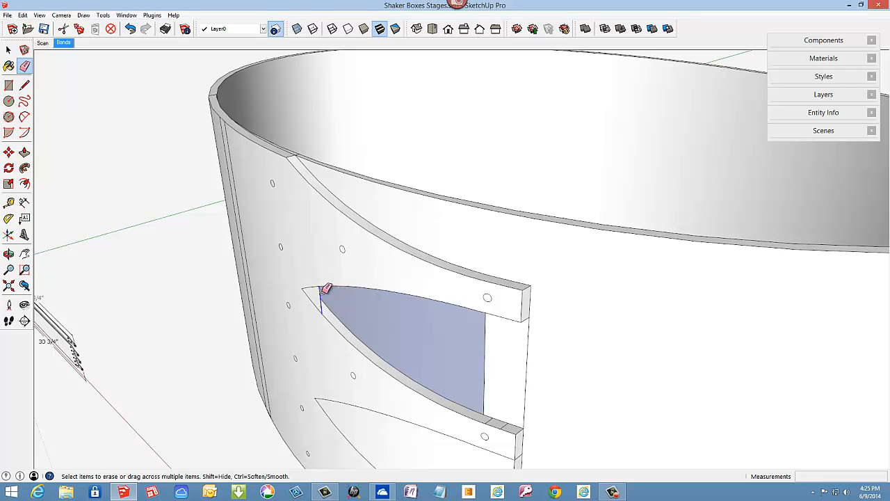
Reverse the exposed face between the top and middle fingers and erase the leftover edges there and across the middle finger's upper edge.
right_click(425, 328)
left_click(457, 420)
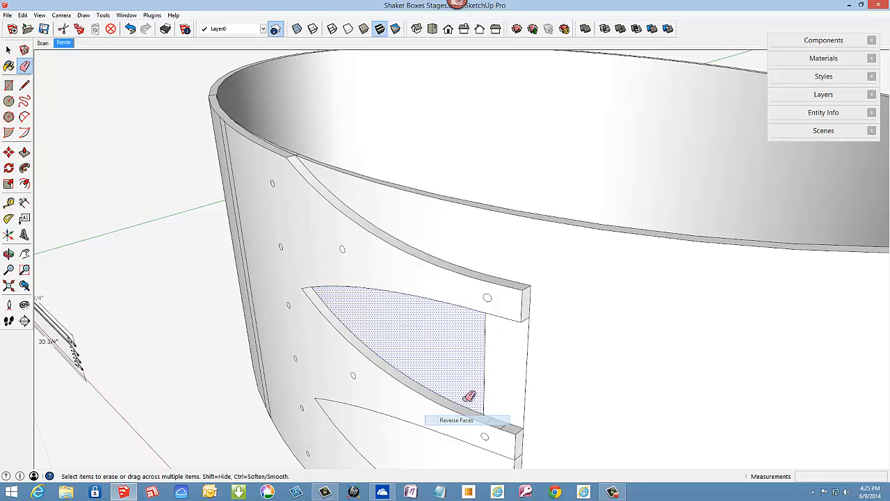
left_click(492, 342)
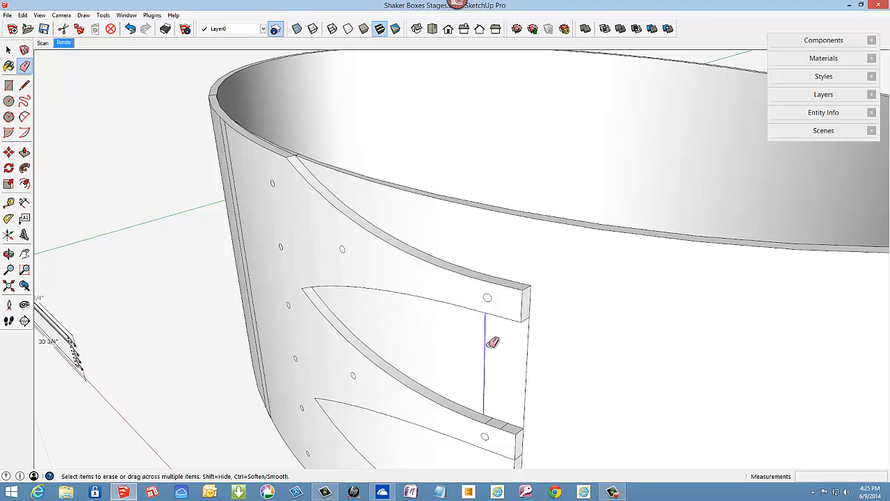
left_click(526, 369)
left_click(506, 425)
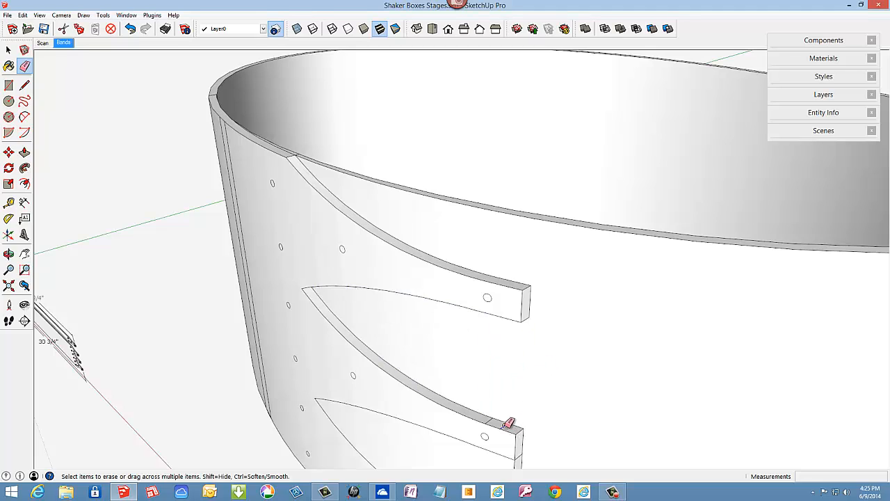
left_click(488, 422)
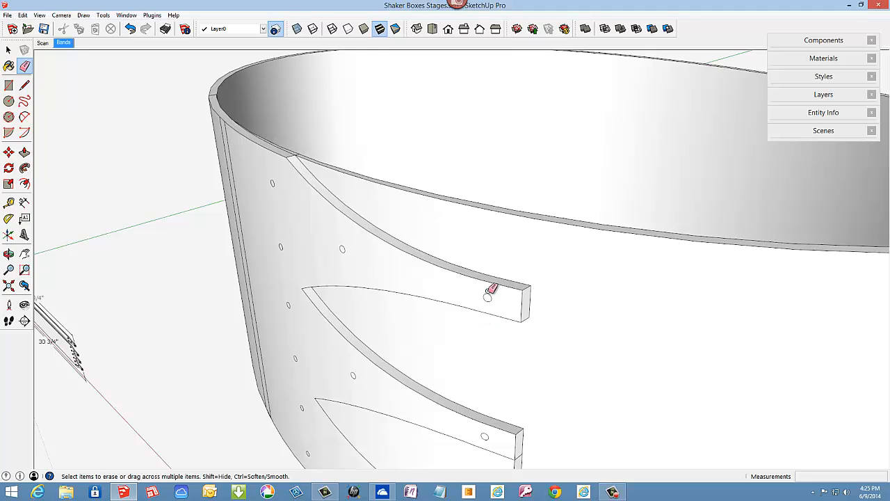
Erase the waste piece between the middle and bottom fingers along with the vertical edges crossing the opening.
scroll(490, 291, "down", 6)
scroll(498, 355, "up", 8)
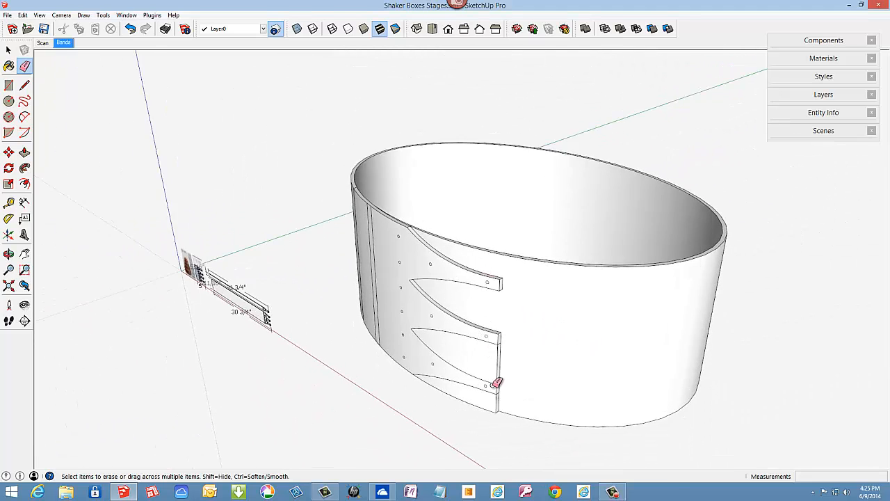
left_click(510, 329)
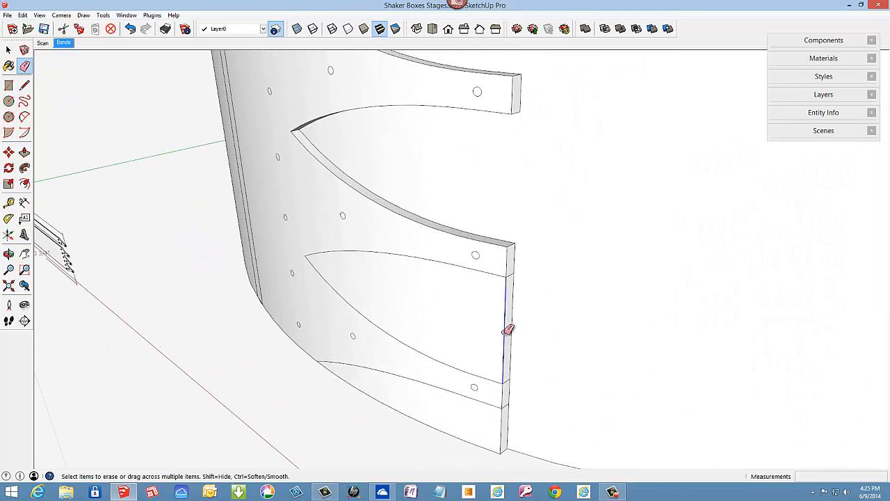
left_click(464, 310)
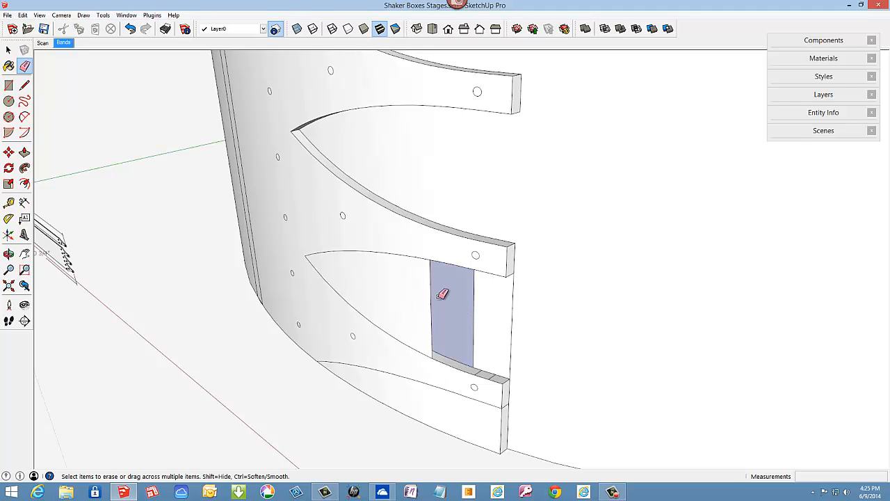
left_click(430, 289)
left_click(393, 280)
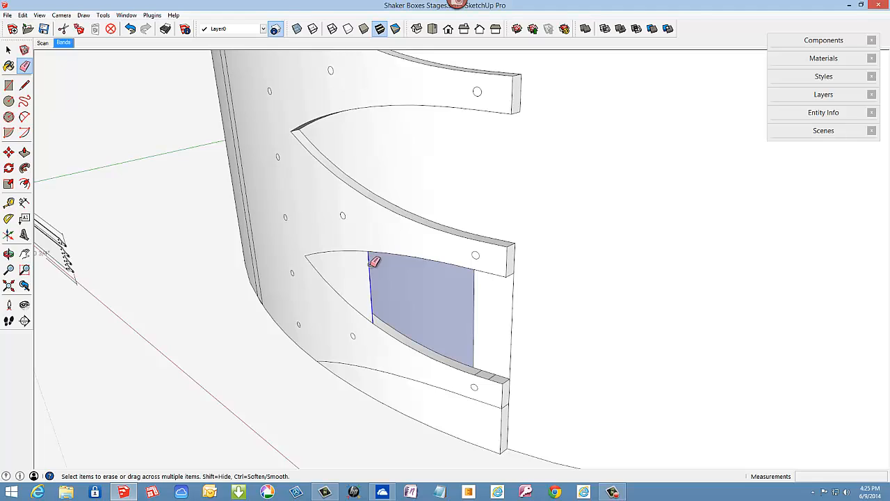
left_click(369, 262)
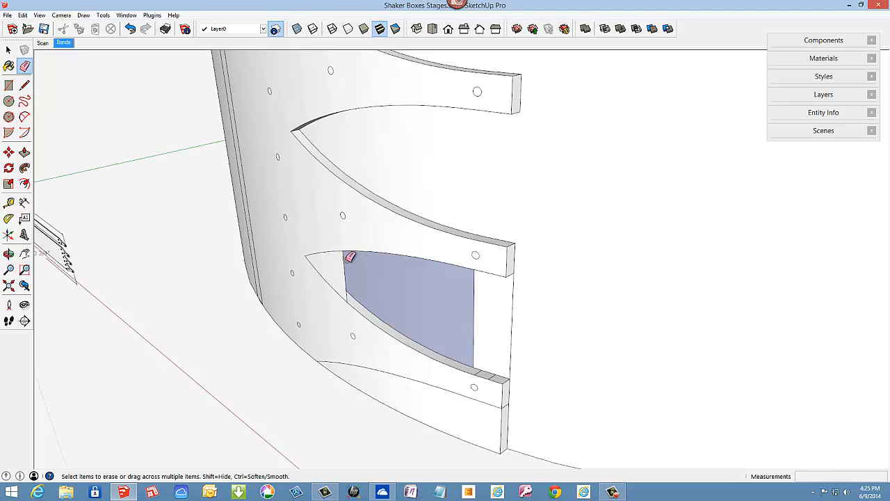
left_click(344, 260)
left_click(324, 257)
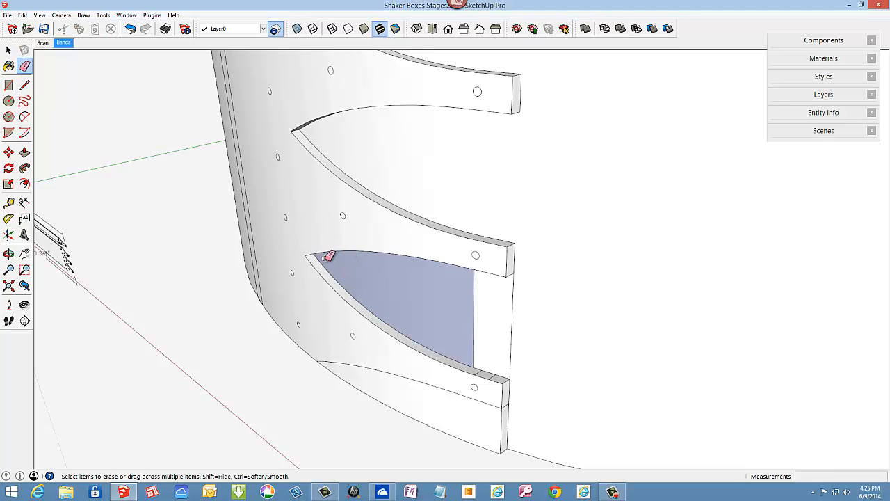
Reverse the exposed face between the middle and bottom fingers and erase the stray vertical edges beside it.
right_click(443, 309)
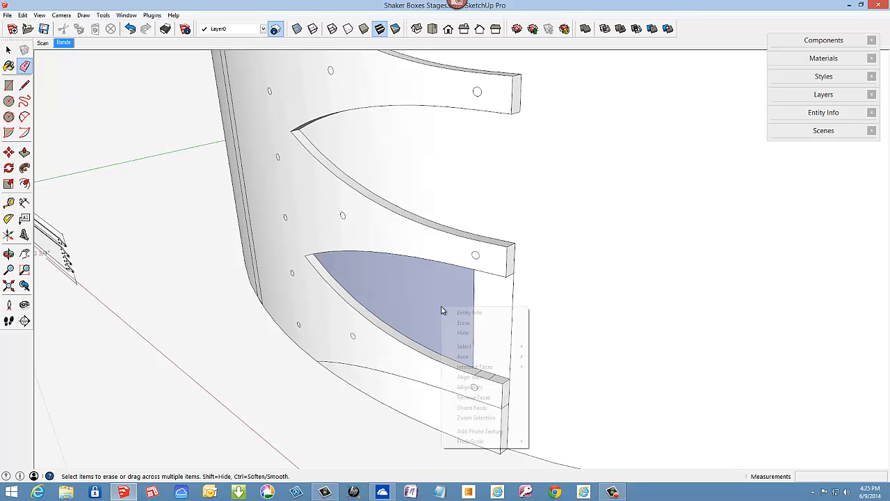
left_click(474, 397)
left_click(475, 318)
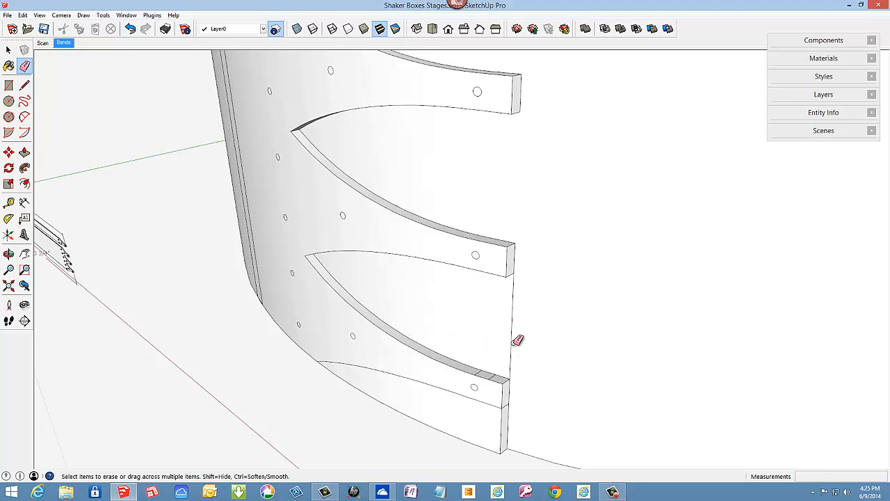
left_click(513, 339)
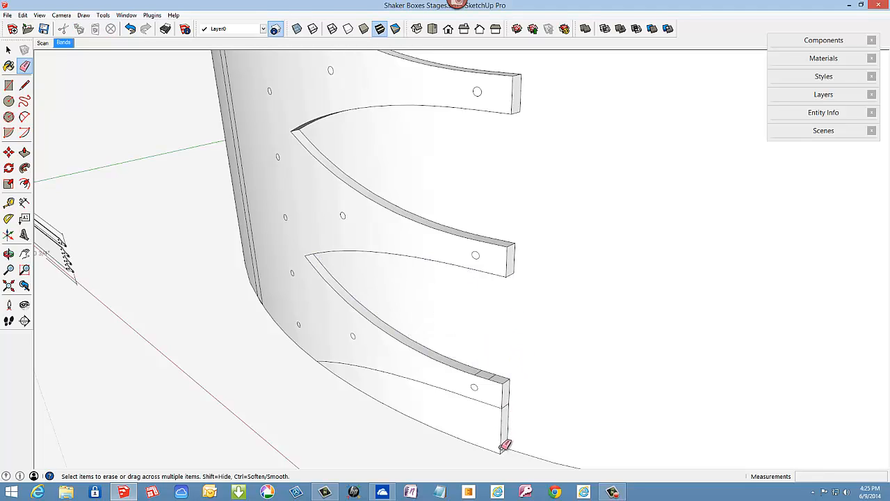
Erase the waste piece below the bottom finger and clean up the exposed area by reversing its face and removing leftover vertical edges.
left_click_drag(503, 453, 501, 442)
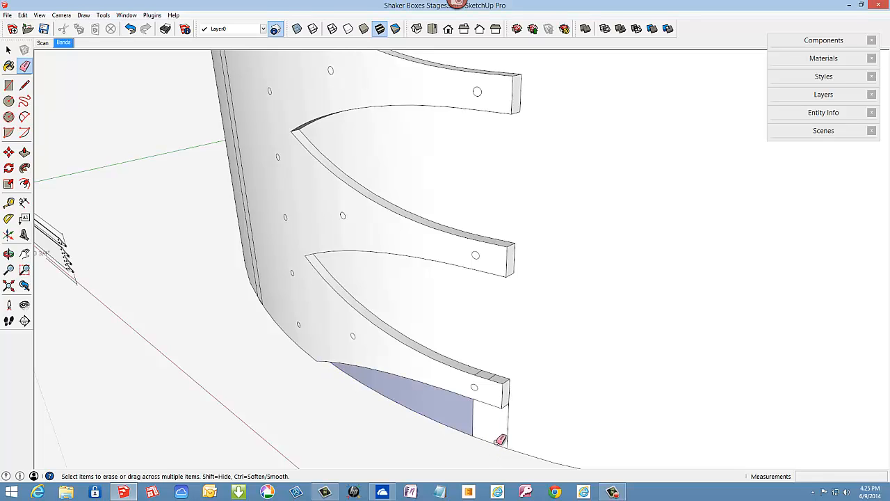
right_click(451, 409)
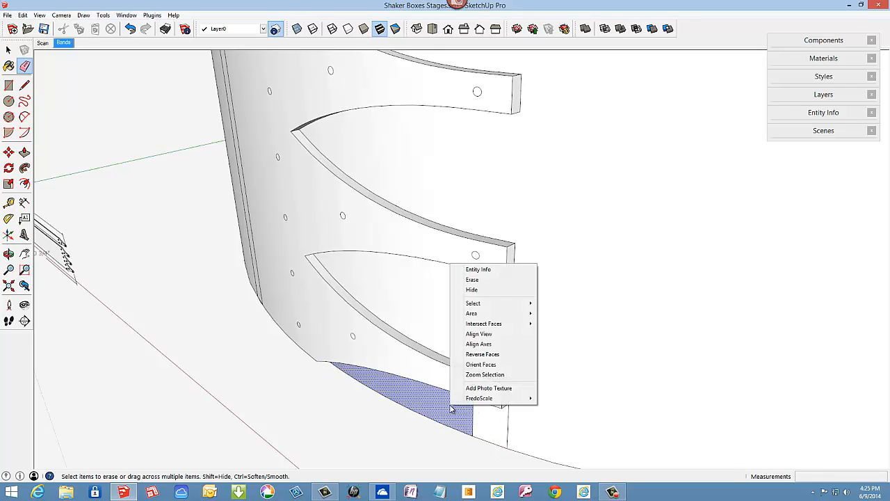
left_click(487, 354)
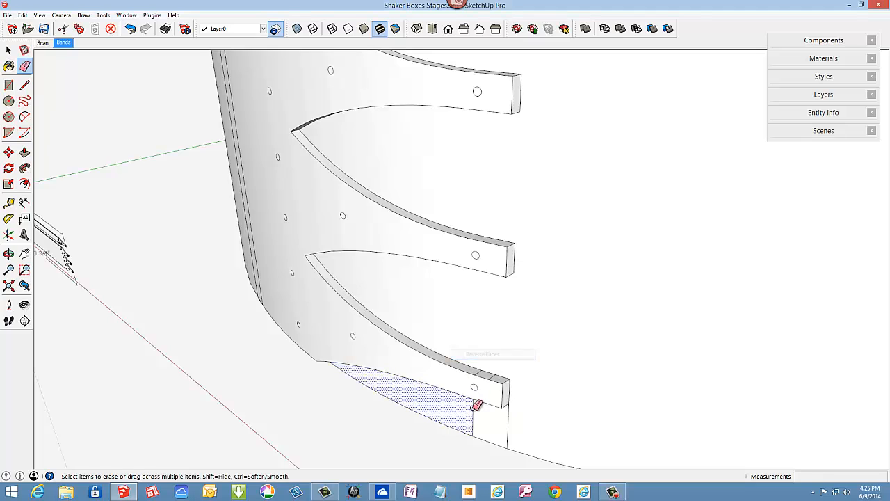
left_click(510, 425)
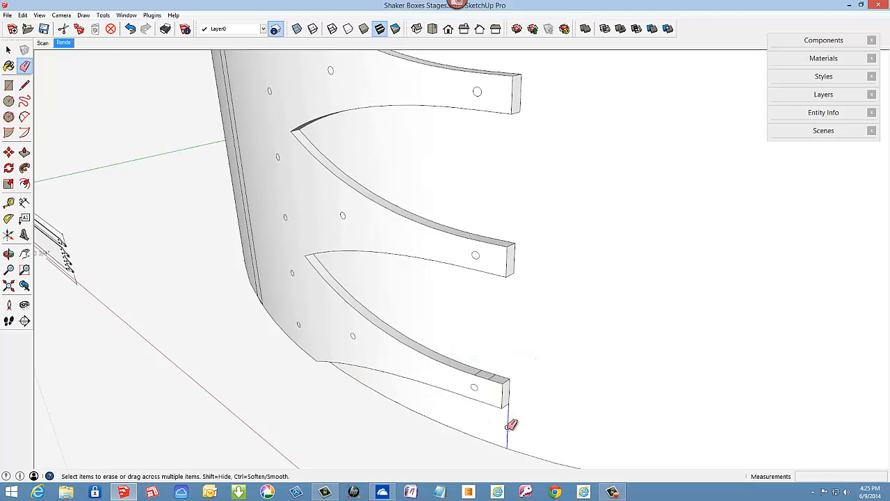
Erase the stray short lines across the bottom finger's upper edge.
scroll(498, 386, "up", 3)
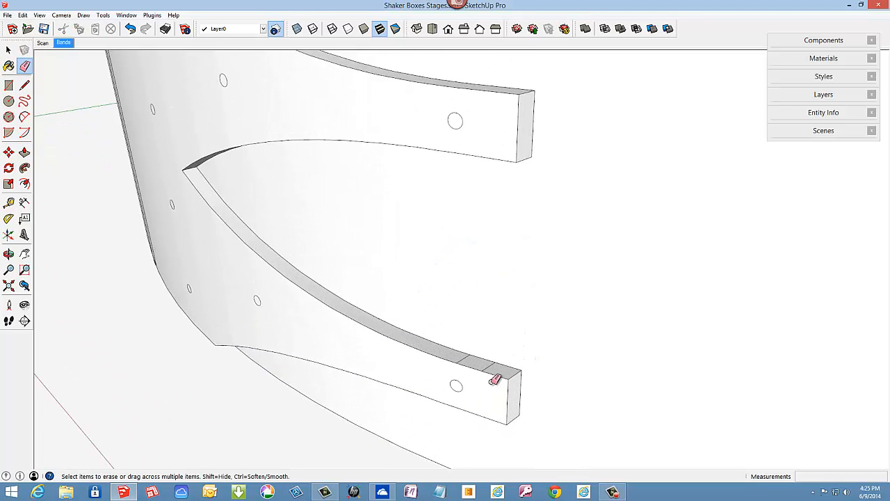
left_click(488, 367)
scroll(520, 344, "down", 5)
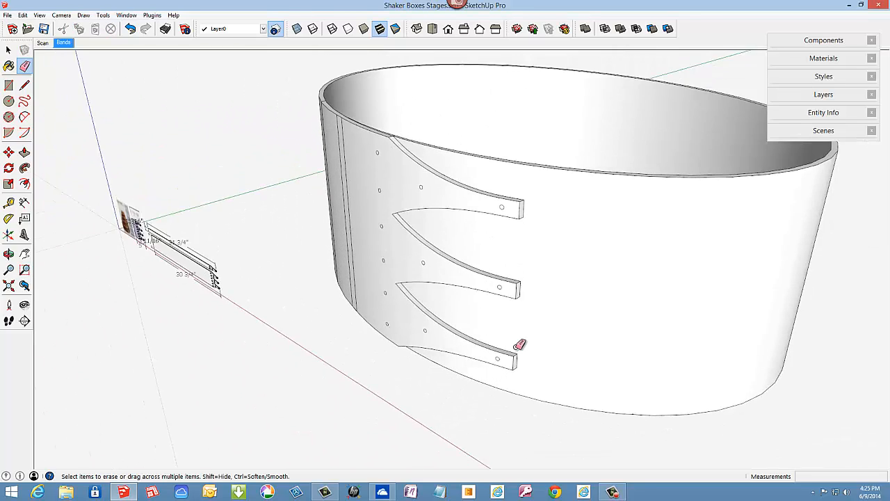
Erase the vertical seam lines from the band's outer face beside the column of tack holes.
scroll(521, 344, "down", 2)
left_click(13, 65)
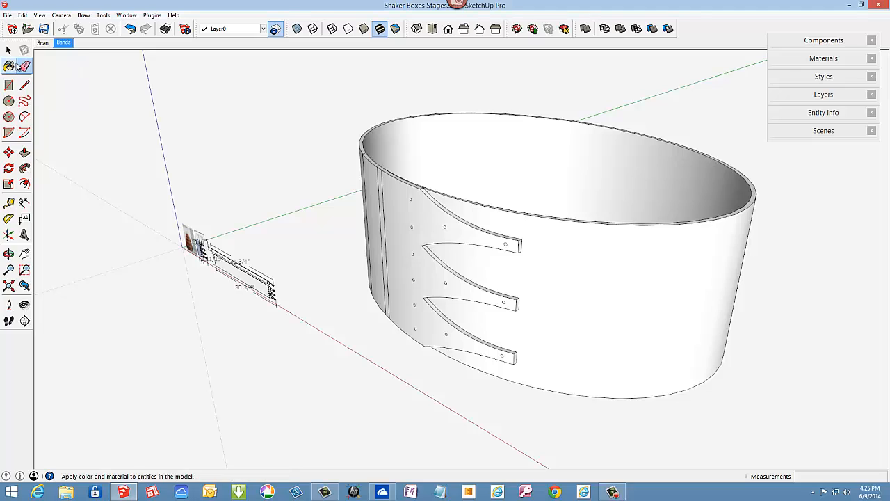
left_click(23, 65)
mouse_move(396, 212)
left_mouse_down()
mouse_move(376, 206)
mouse_move(371, 199)
mouse_move(382, 194)
left_mouse_up()
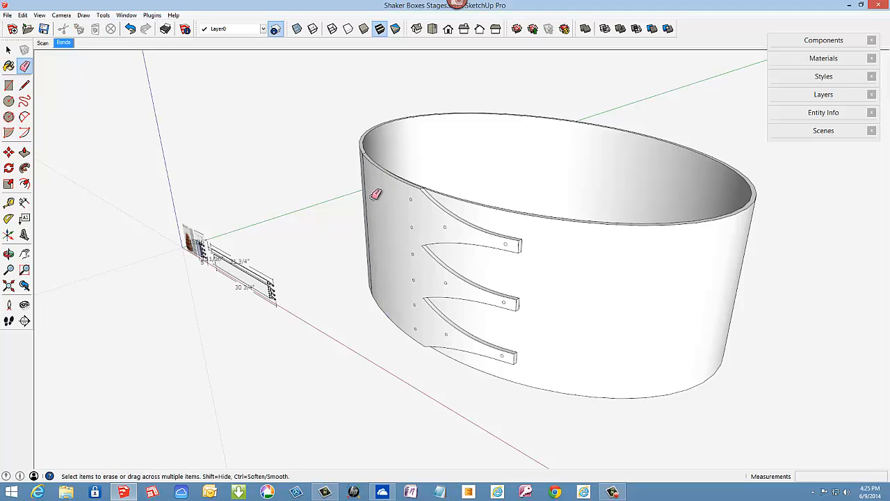
mouse_move(372, 203)
middle_mouse_down()
mouse_move(544, 266)
mouse_move(532, 269)
middle_mouse_up()
left_click_drag(309, 221, 316, 200)
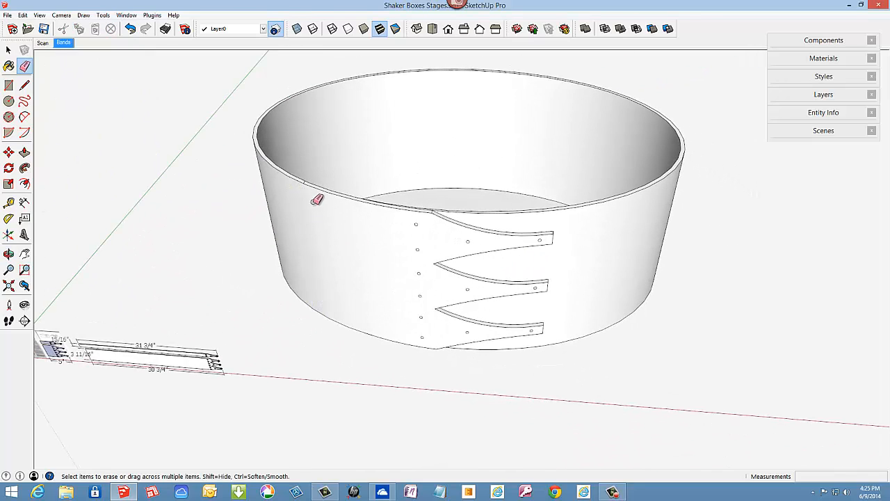
Erase the short seam lines crossing the band's top rim.
scroll(304, 178, "up", 6)
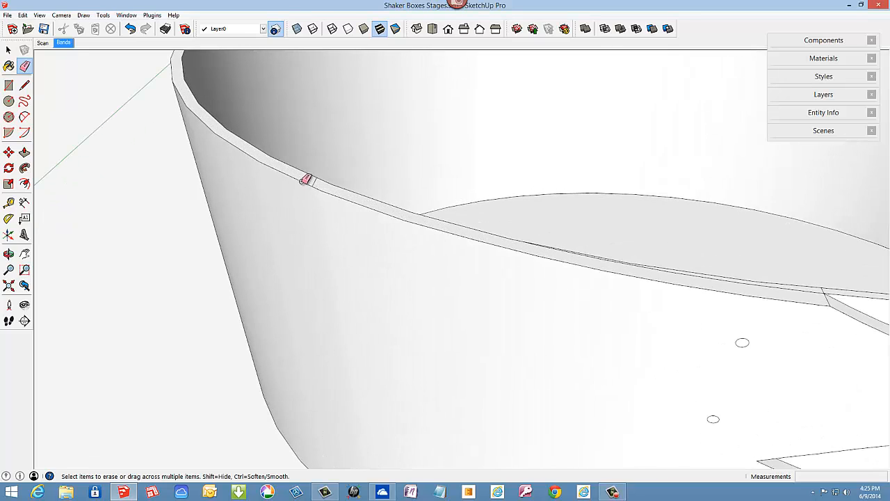
left_click(313, 180)
scroll(310, 209, "down", 8)
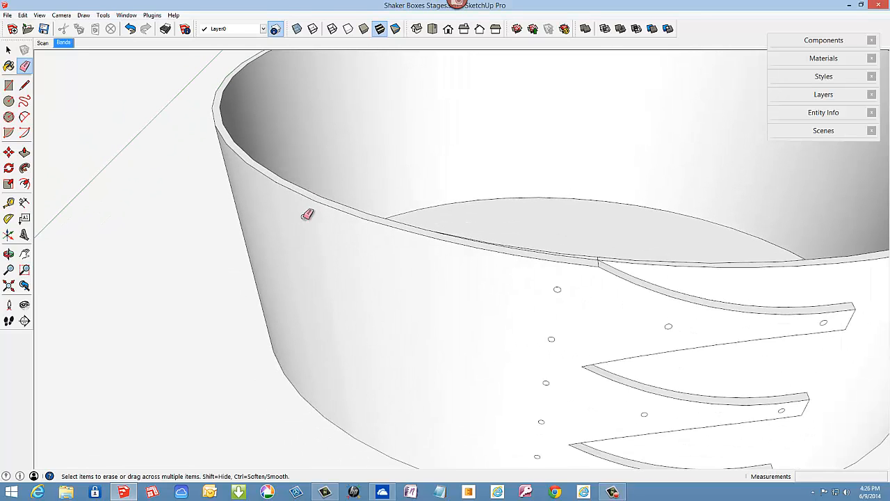
Select the entire finished band and scale it down uniformly about the opposite corner.
mouse_move(450, 260)
middle_mouse_down()
mouse_move(453, 279)
mouse_move(318, 325)
mouse_move(327, 321)
middle_mouse_up()
scroll(448, 266, "up", 6)
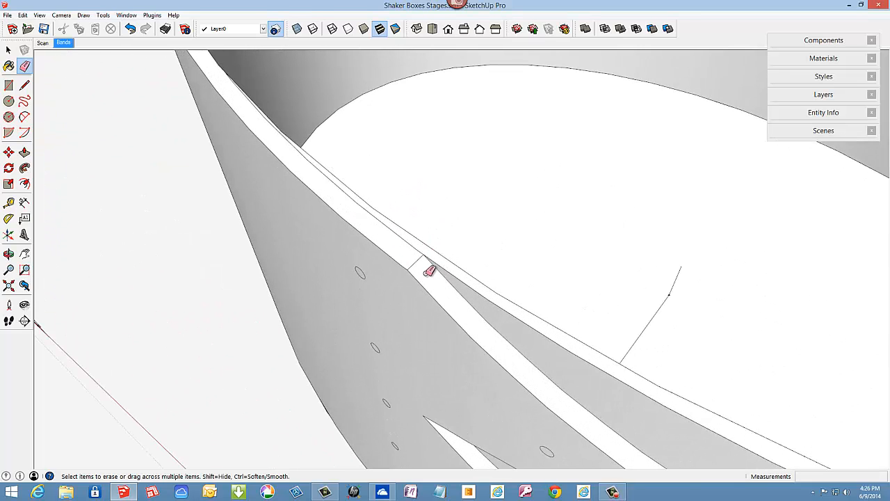
scroll(427, 264, "down", 7)
middle_click_drag(426, 264, 391, 153)
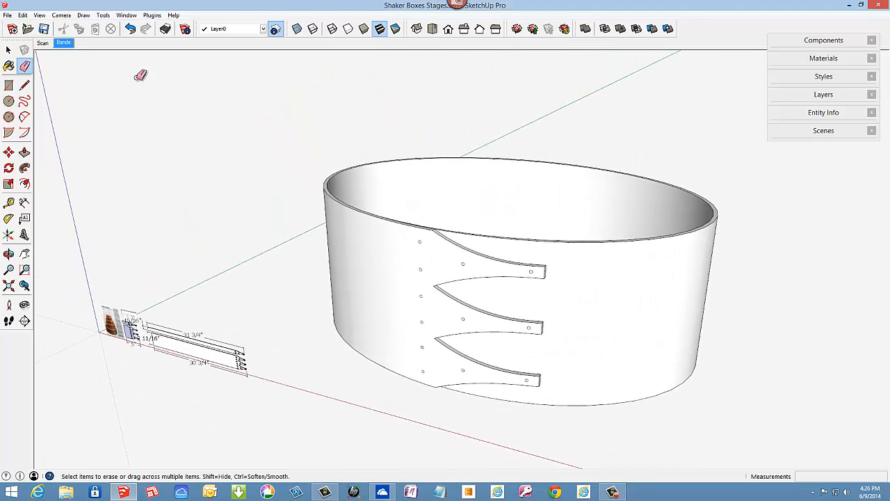
left_click(8, 49)
mouse_move(312, 131)
left_mouse_down()
mouse_move(348, 259)
mouse_move(712, 387)
mouse_move(745, 411)
left_mouse_up()
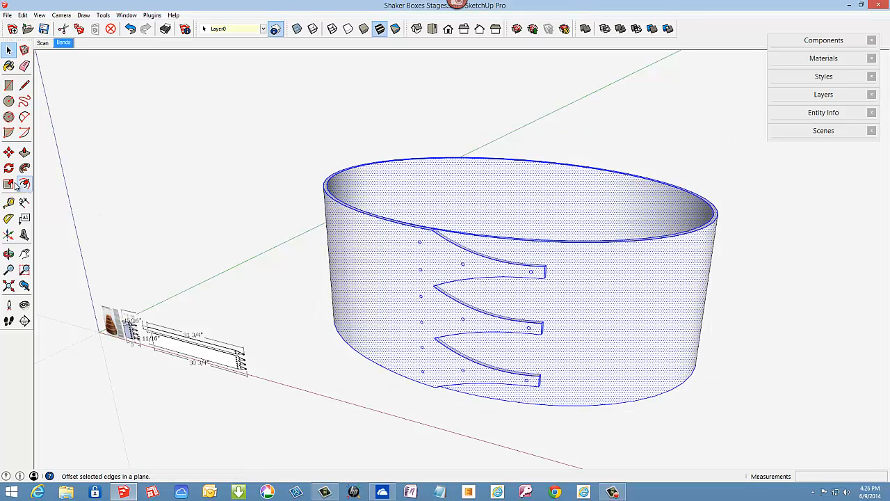
left_click(8, 184)
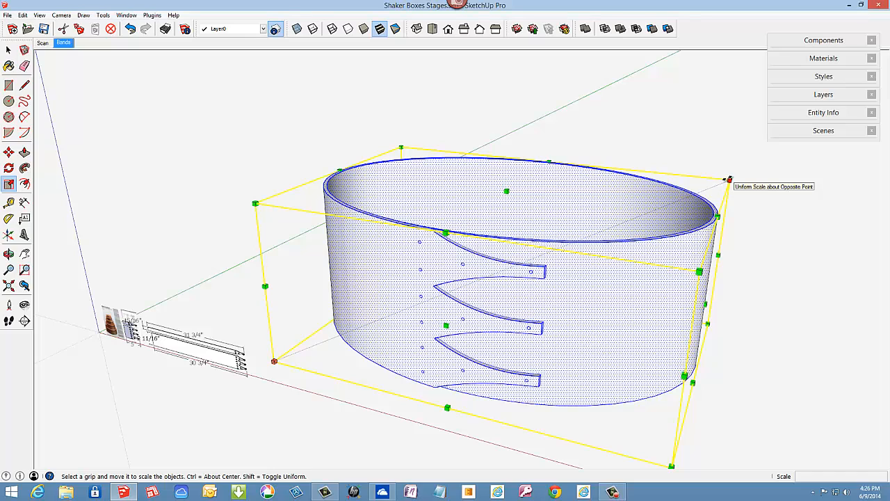
left_click_drag(728, 182, 531, 279)
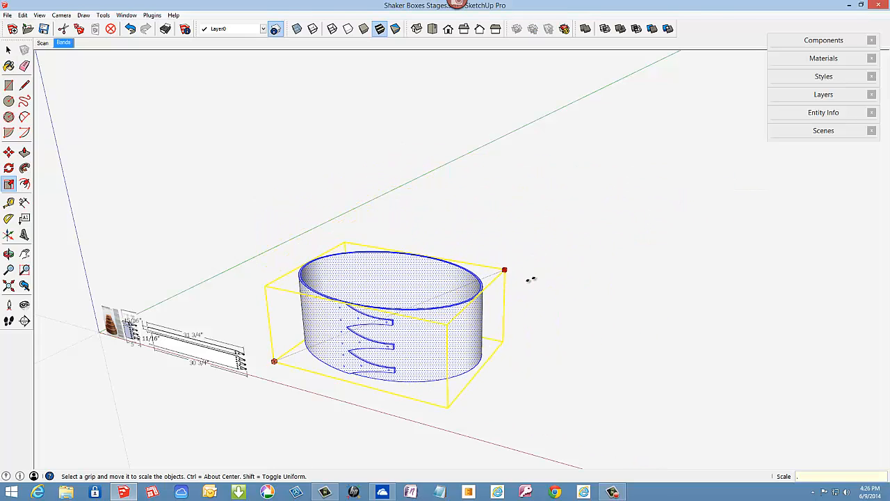
key("Return")
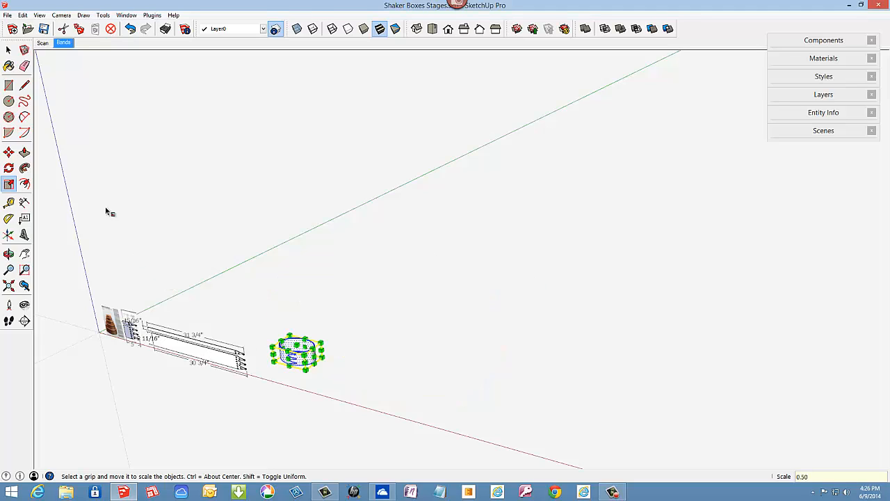
Clear the selection on the scaled band and examine its overlapping fingers, tack holes and rim up close.
left_click(8, 50)
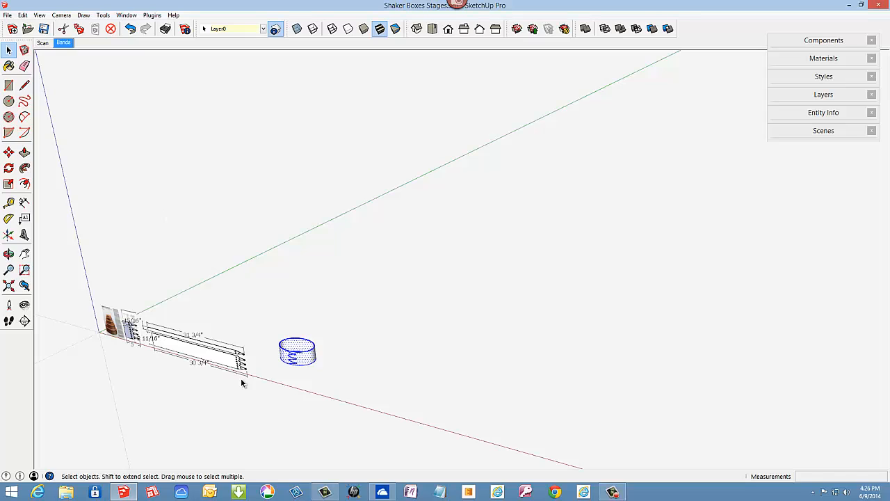
left_click(262, 363)
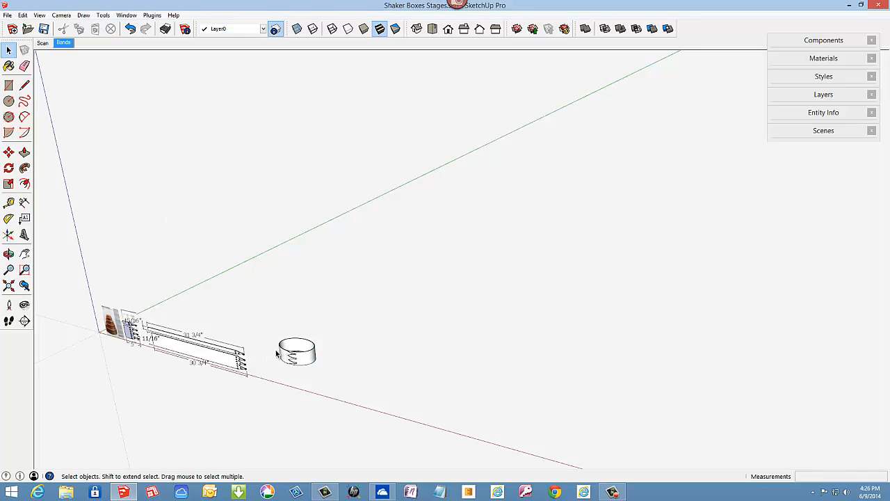
scroll(277, 353, "up", 10)
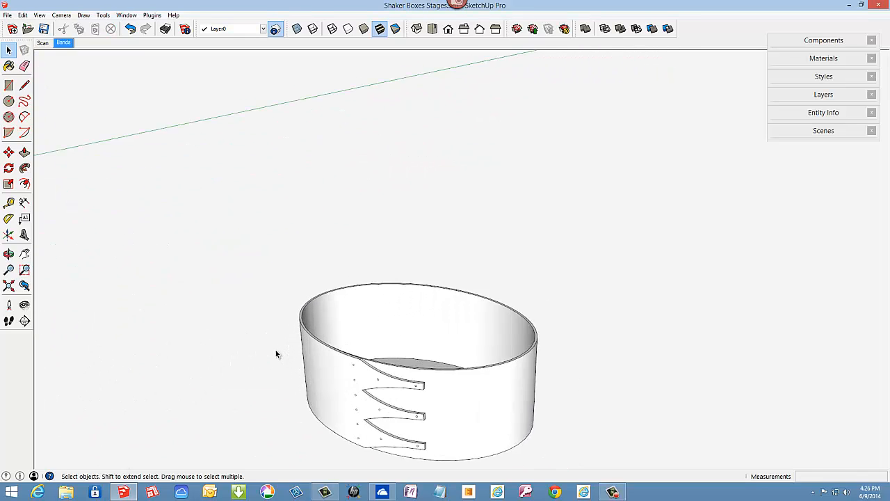
scroll(276, 353, "up", 2)
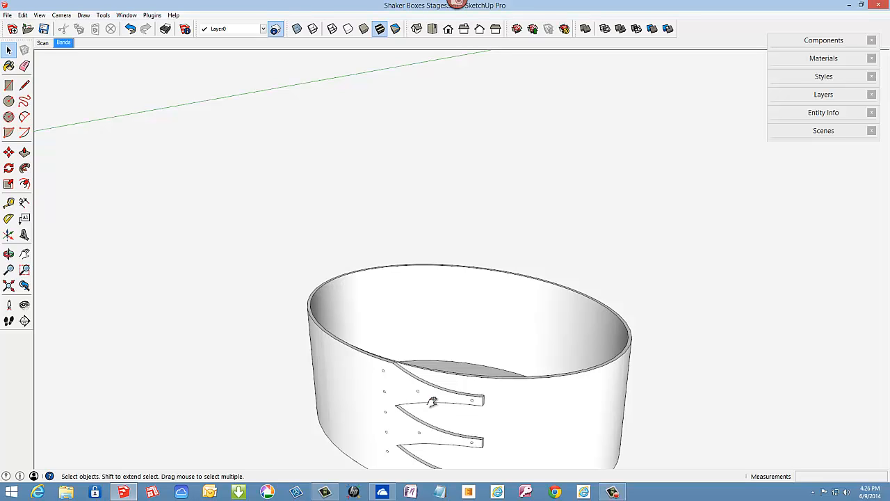
middle_click_drag(435, 406, 406, 285)
scroll(389, 288, "up", 3)
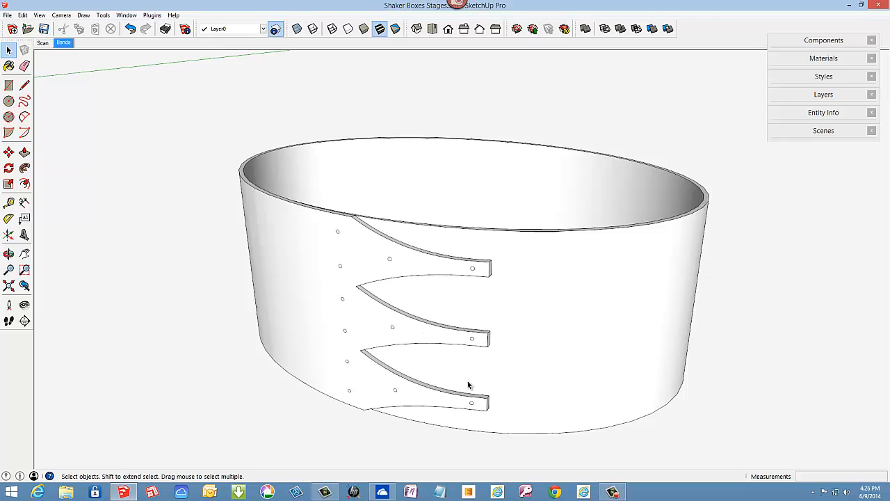
scroll(468, 381, "up", 2)
mouse_move(468, 379)
middle_mouse_down()
mouse_move(462, 391)
mouse_move(455, 364)
mouse_move(456, 374)
middle_mouse_up()
left_click(612, 493)
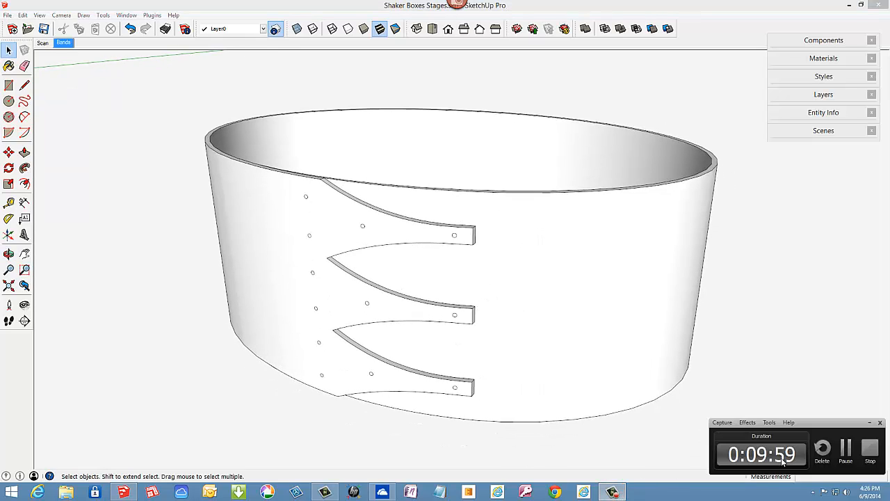